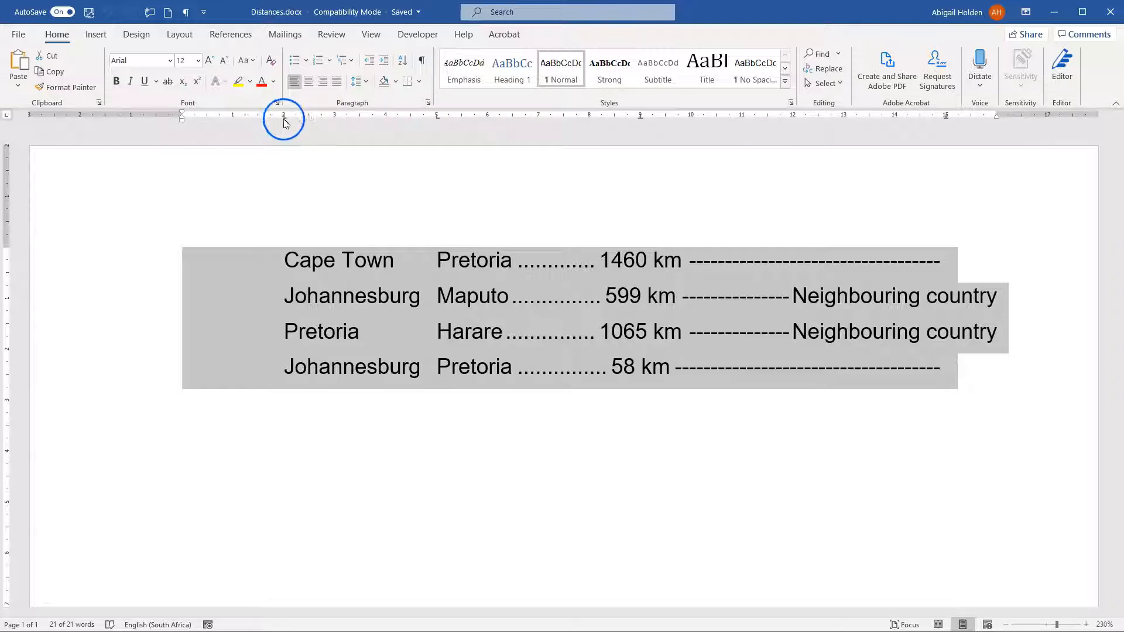
# - Remove the 2 cm tab stop from the selected distance lines and clear all their remaining tab stops
pyautogui.moveTo(284, 116); pyautogui.dragTo(276, 170)
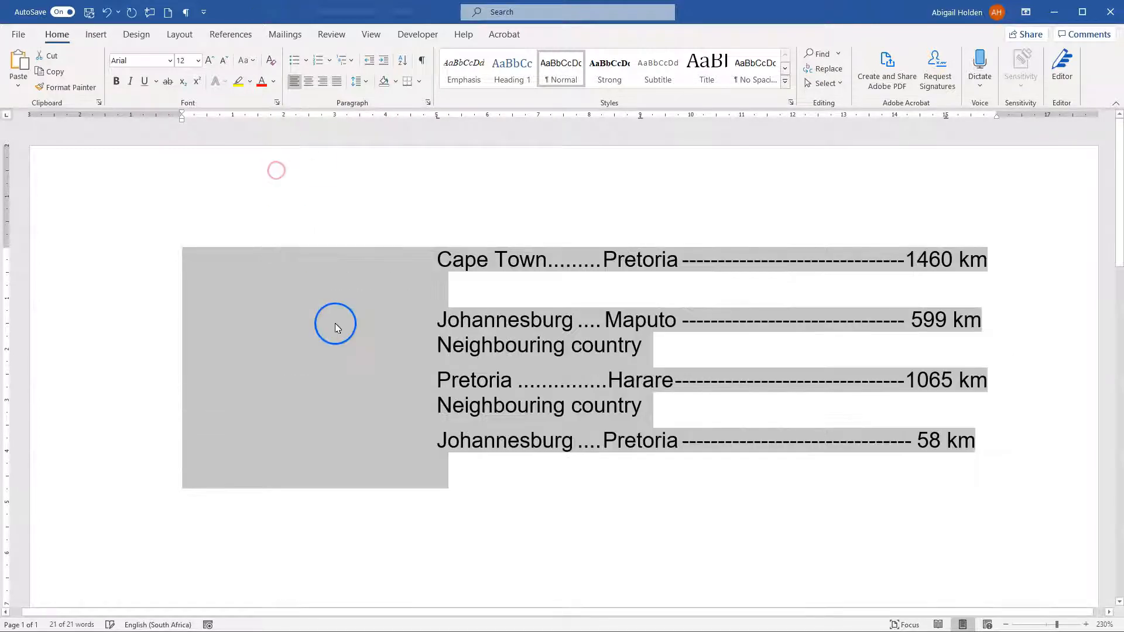
pyautogui.click(428, 106)
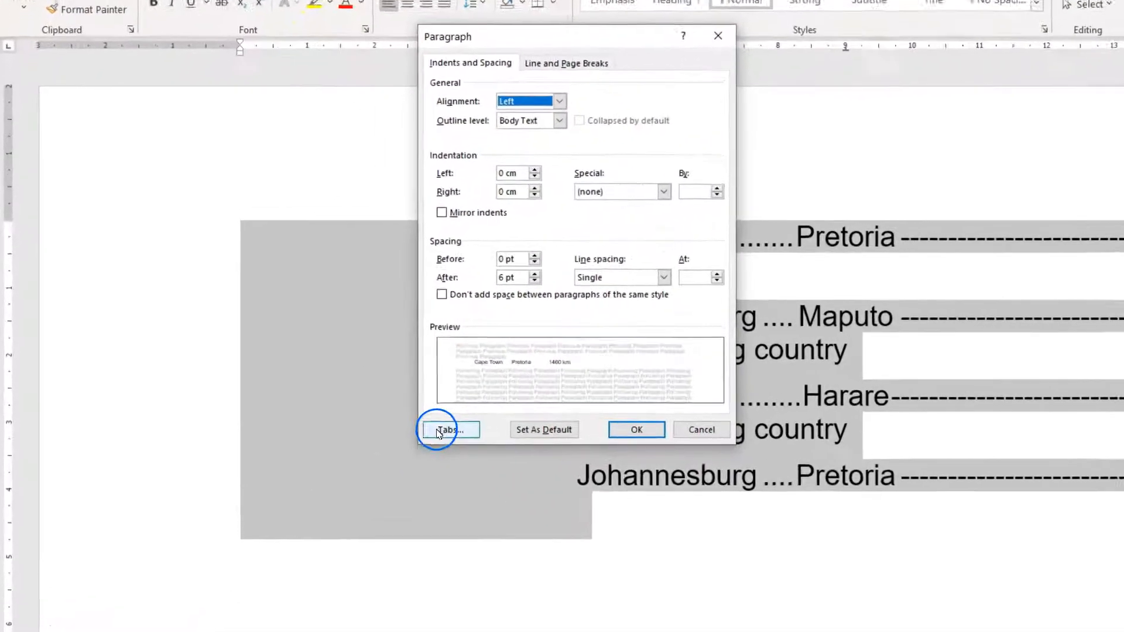
pyautogui.click(347, 407)
pyautogui.moveTo(207, 163); pyautogui.dragTo(369, 150)
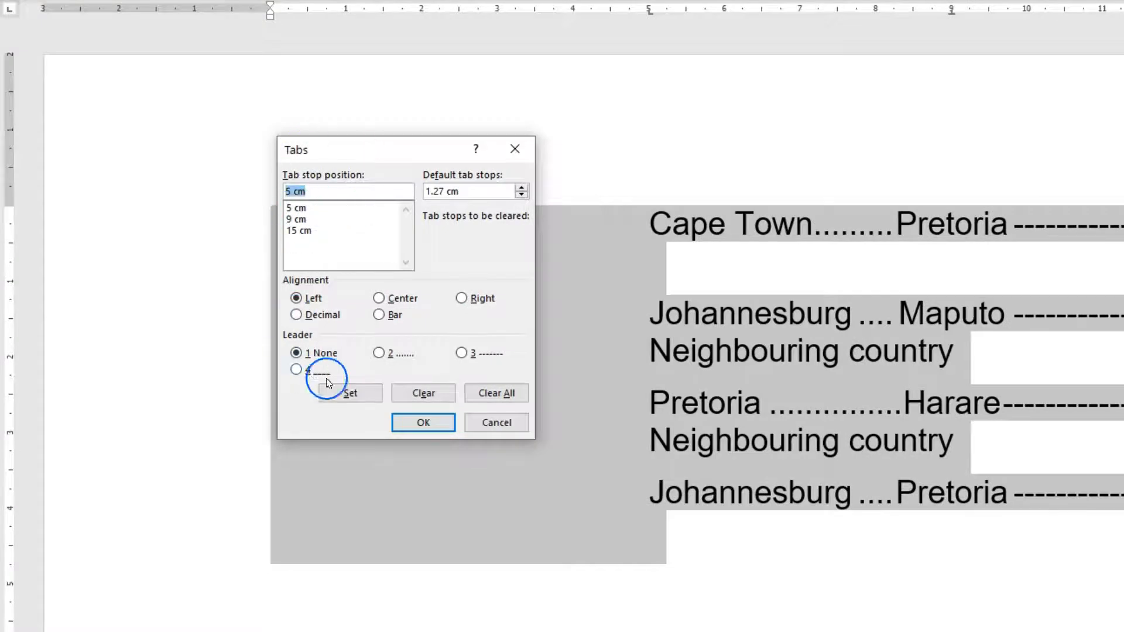
pyautogui.click(508, 400)
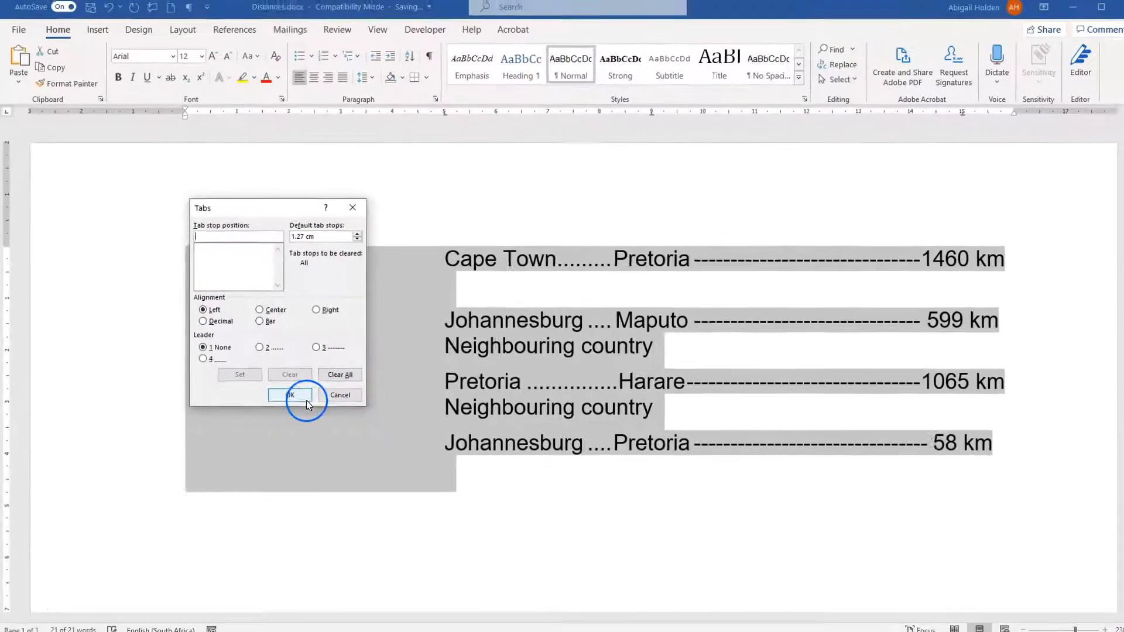
pyautogui.click(431, 422)
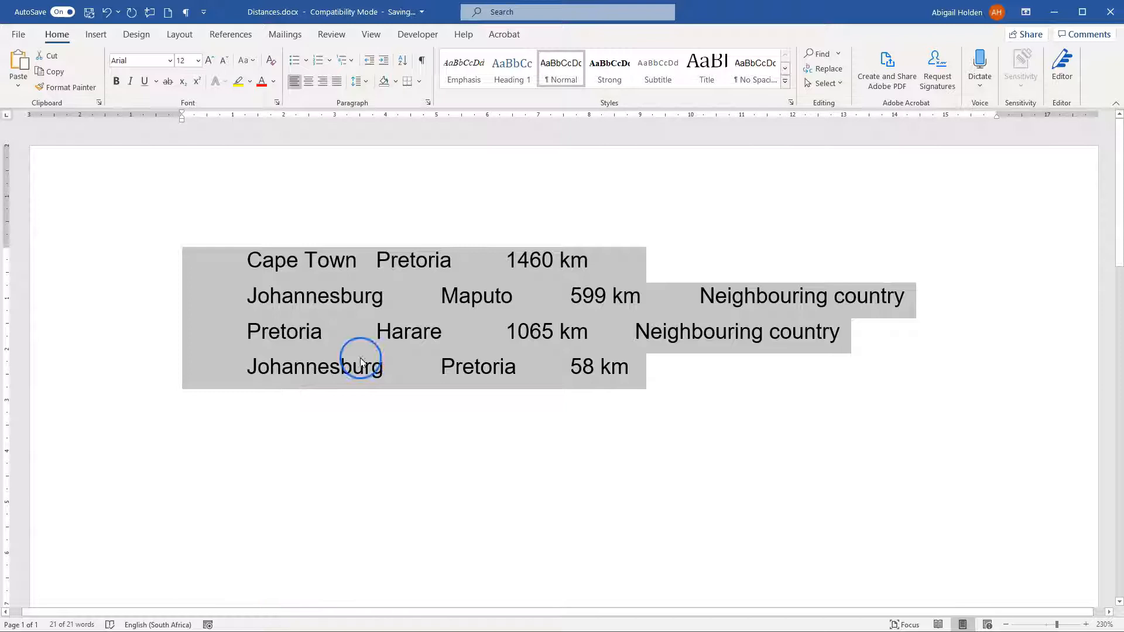
# - Show the formatting marks to check the tab characters in the distance lines, and hide them again
pyautogui.click(422, 60)
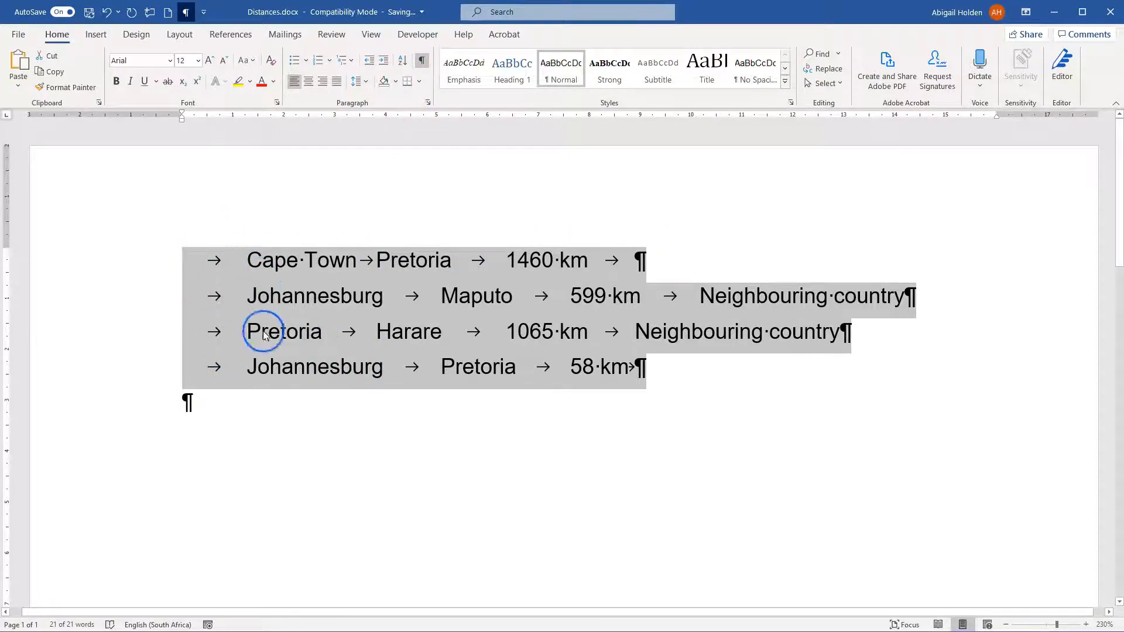
pyautogui.click(422, 60)
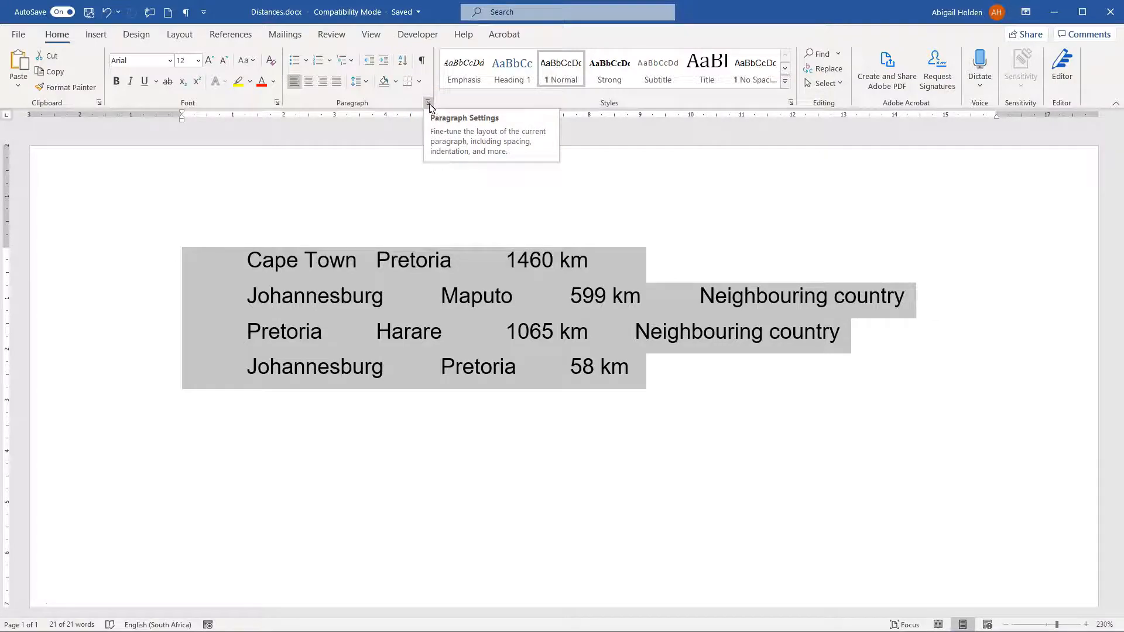
# - Set a left-aligned tab stop at 1 cm without a leader for the selected distance lines
pyautogui.click(429, 105)
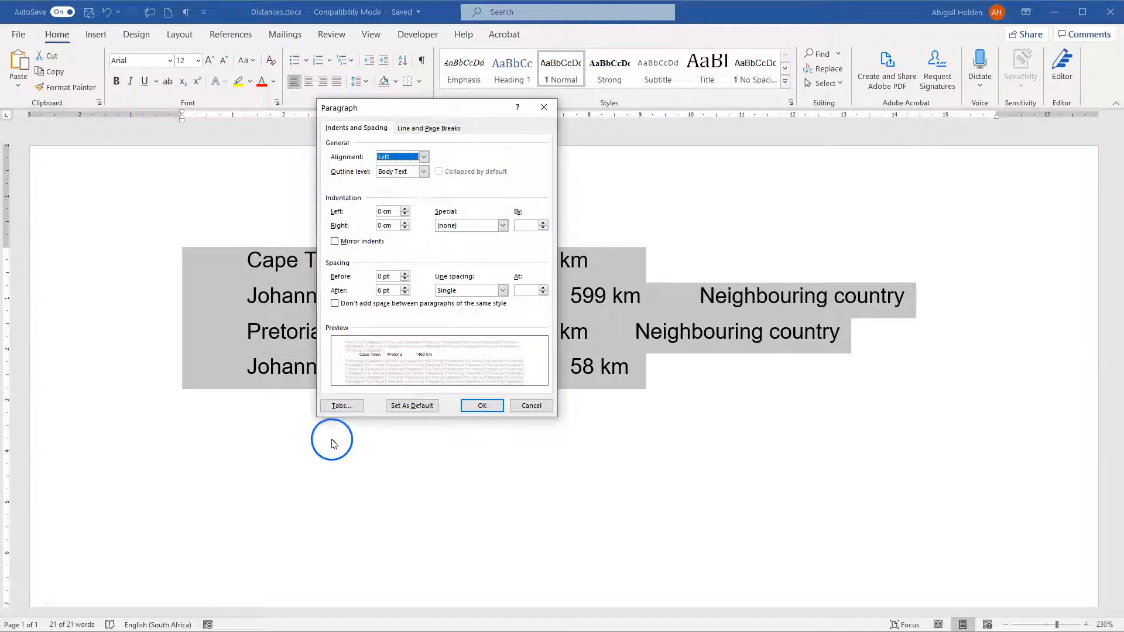
pyautogui.click(341, 406)
pyautogui.moveTo(252, 226); pyautogui.dragTo(313, 166)
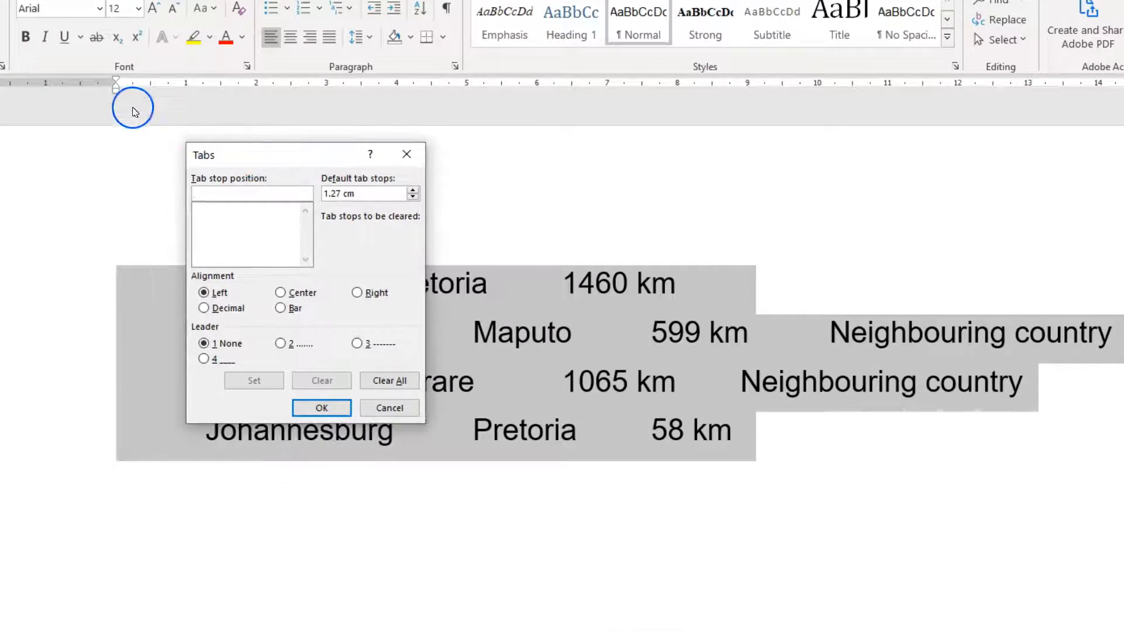
pyautogui.moveTo(244, 153); pyautogui.dragTo(310, 163)
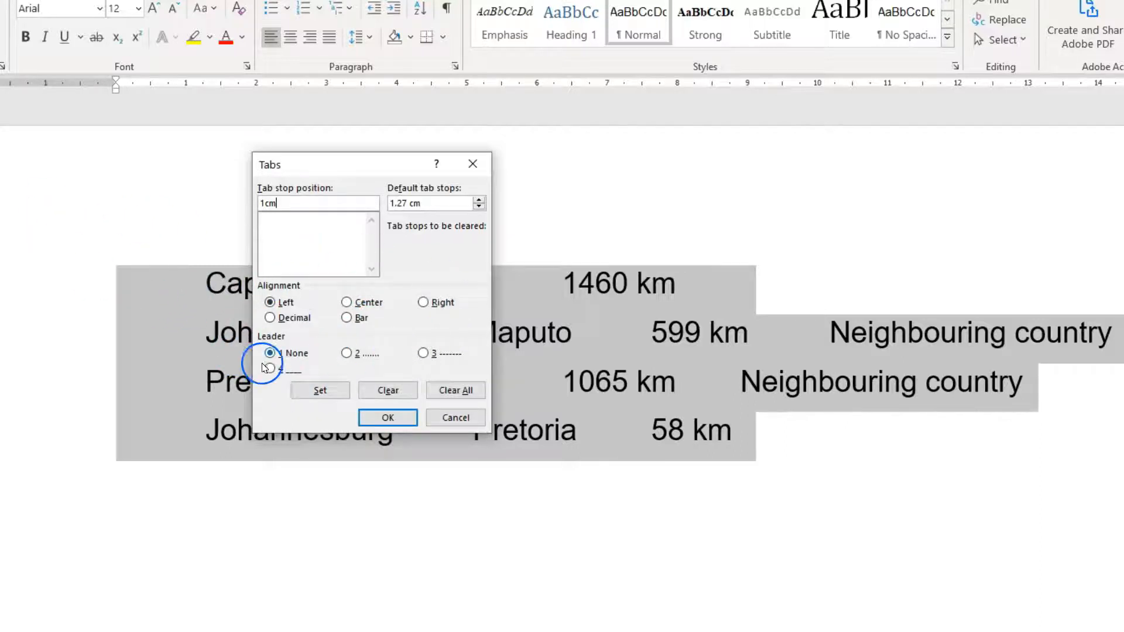
pyautogui.click(325, 392)
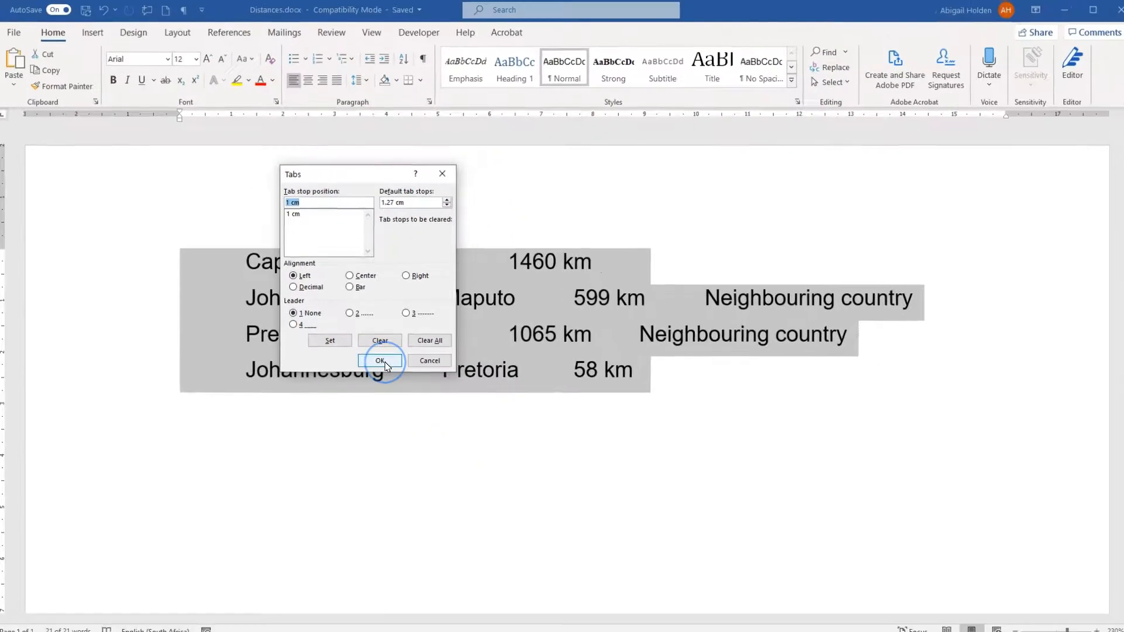
pyautogui.click(380, 361)
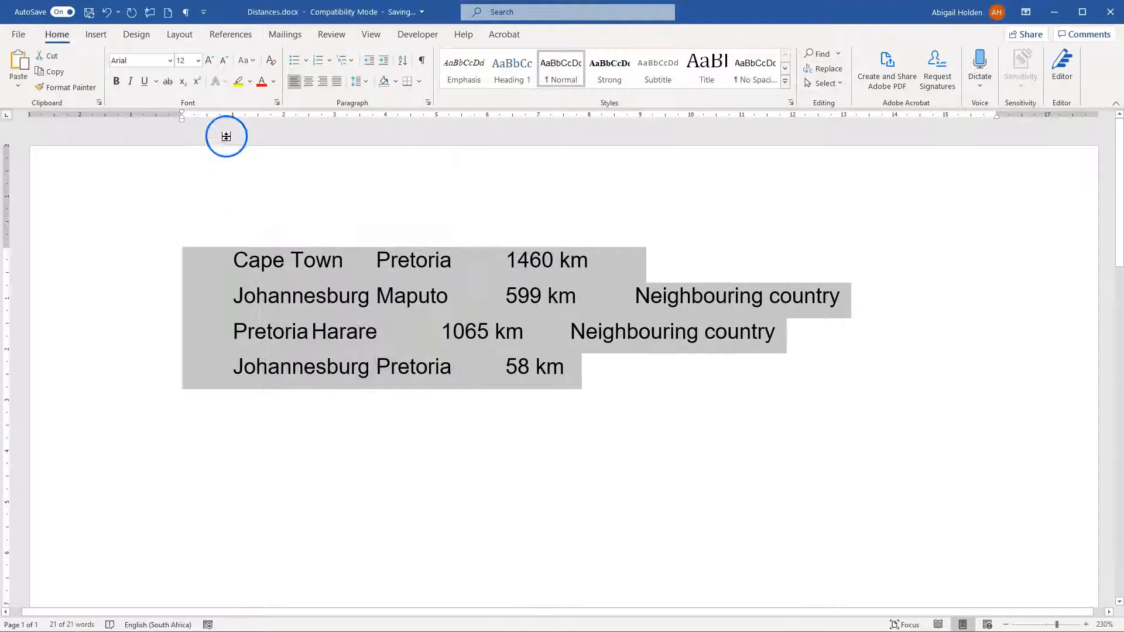
pyautogui.scroll(-3, 228, 194)
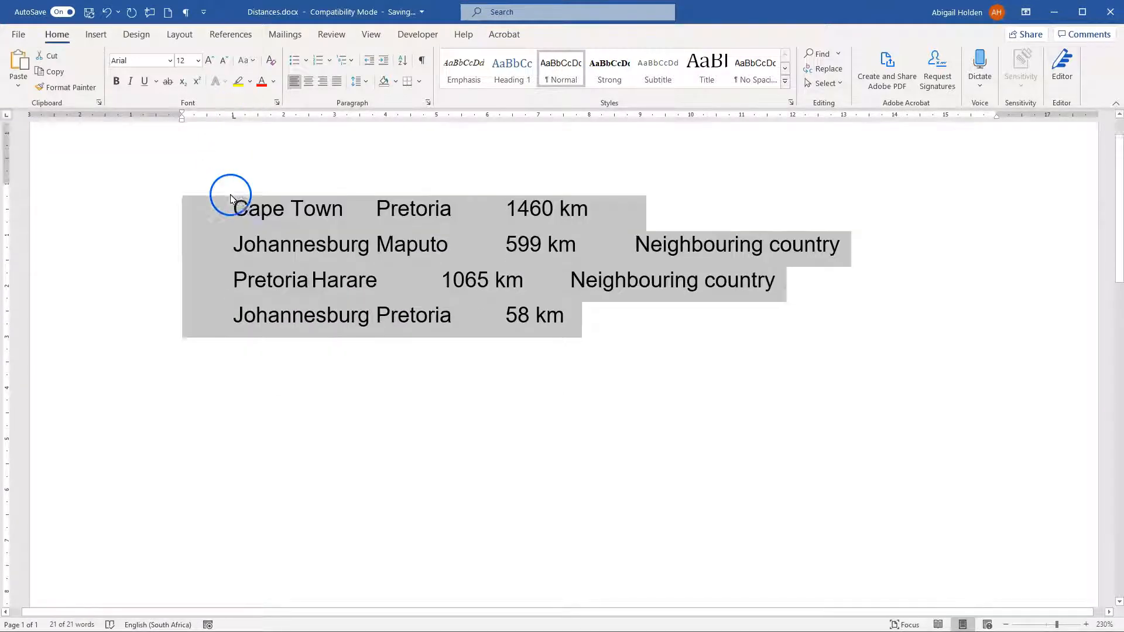
pyautogui.scroll(2, 233, 151)
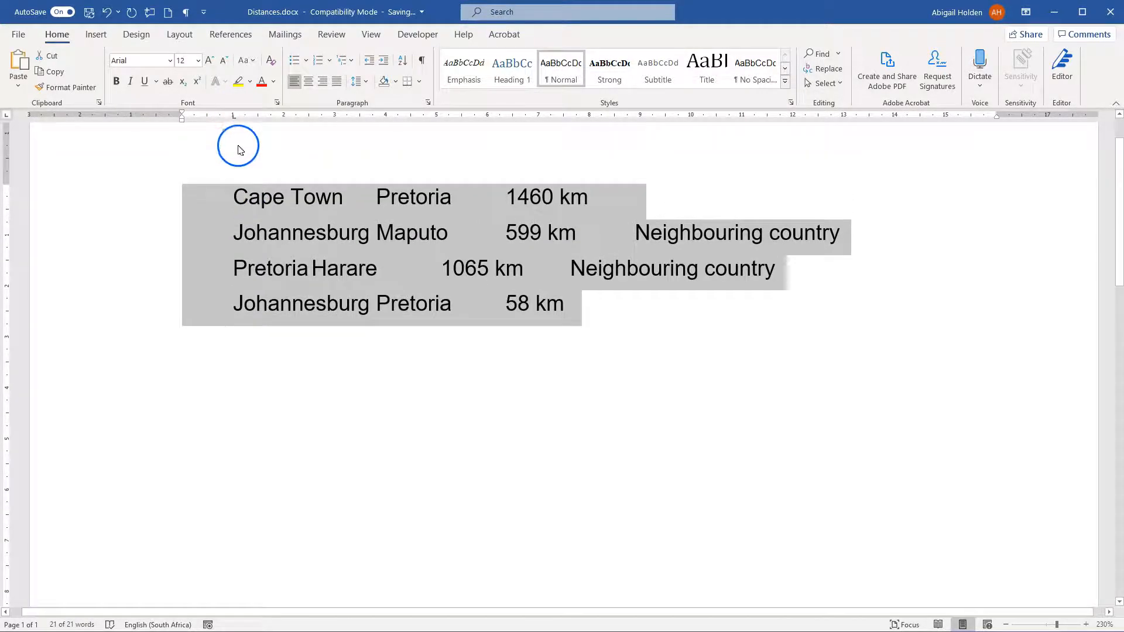
# - Add a left-aligned tab stop at 4.25 cm with the dotted leader (2) to the selected lines
pyautogui.doubleClick(431, 112)
pyautogui.click(338, 410)
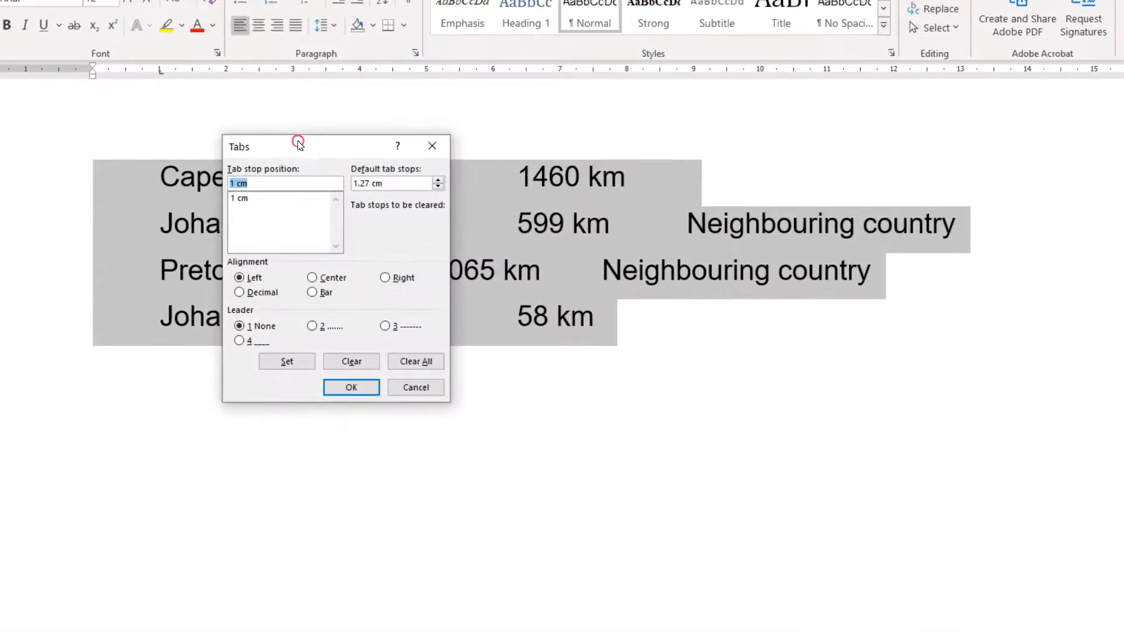
pyautogui.moveTo(336, 171); pyautogui.dragTo(449, 333)
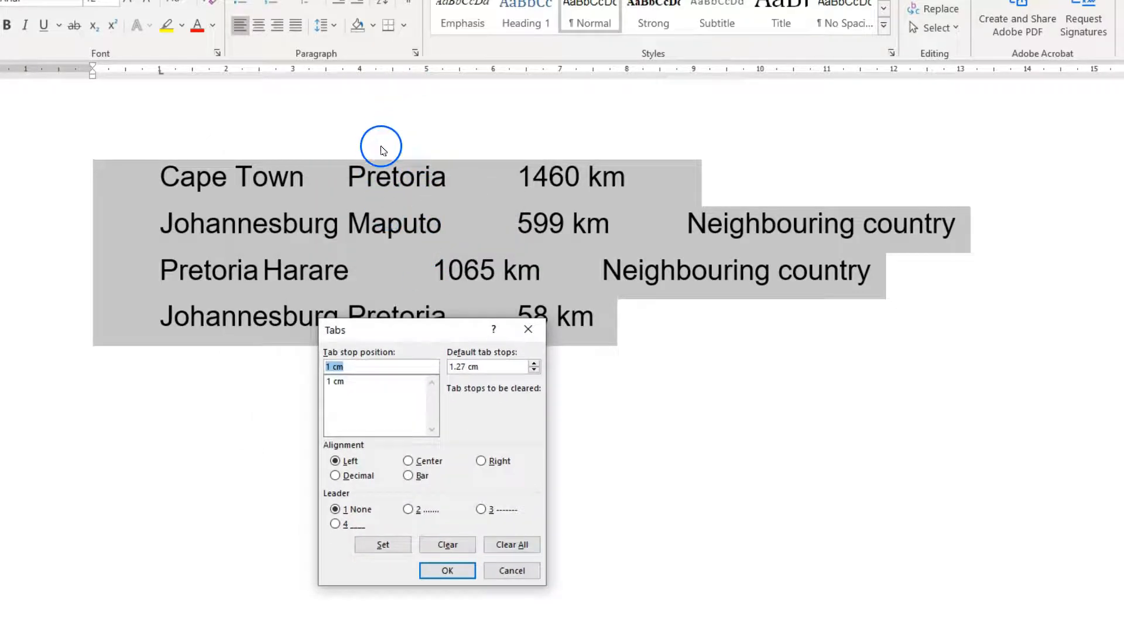
pyautogui.write('4.25')
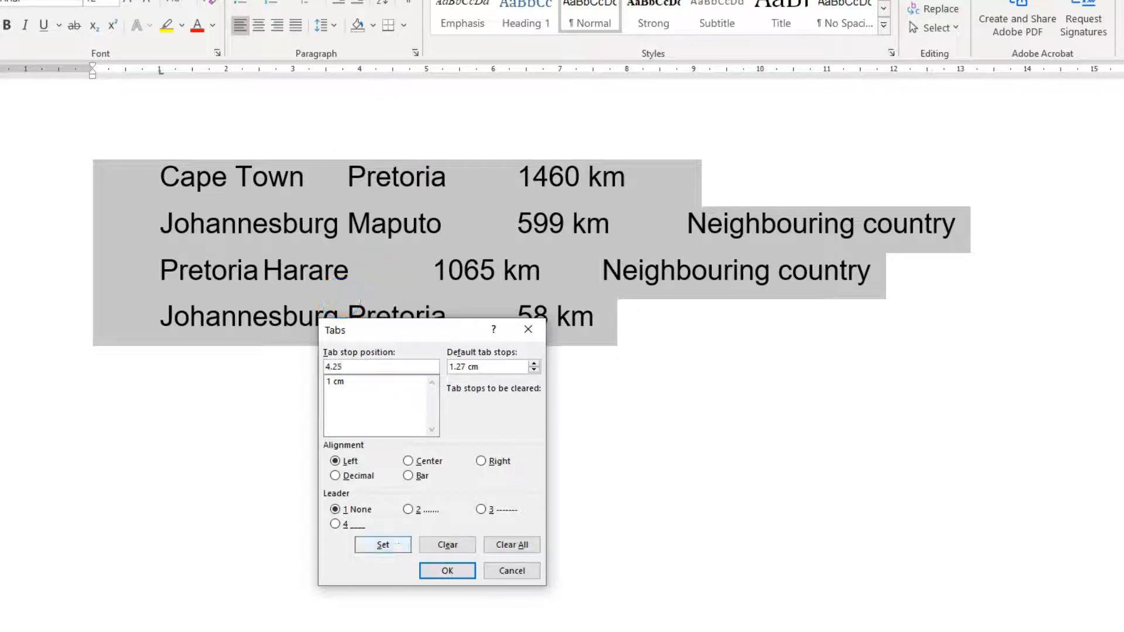
pyautogui.moveTo(391, 332); pyautogui.dragTo(495, 186)
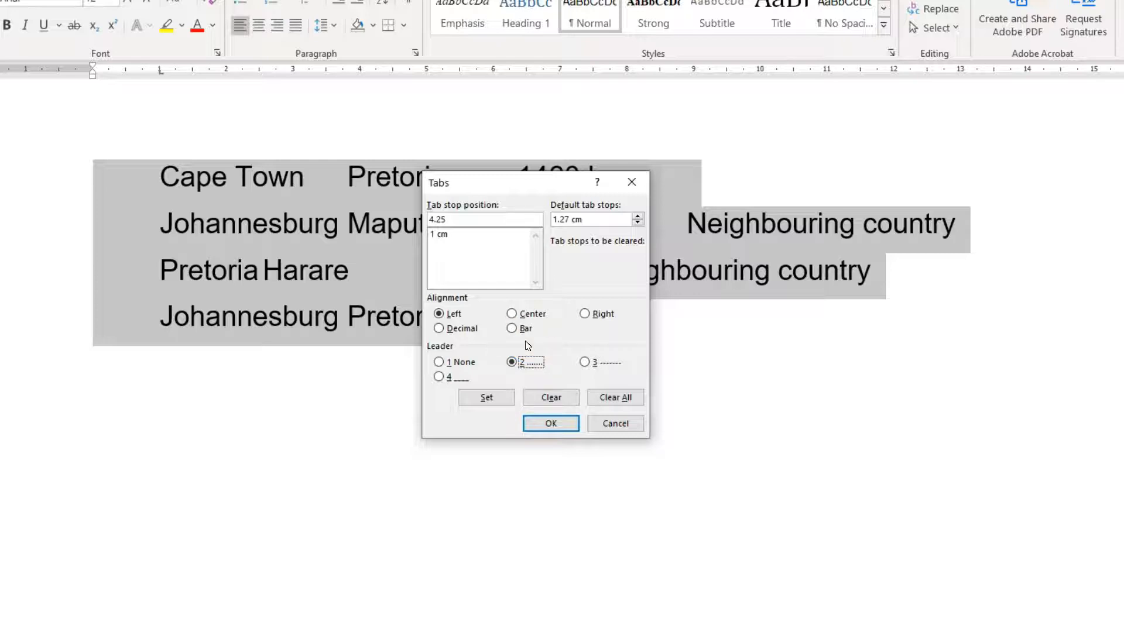
pyautogui.click(519, 293)
pyautogui.click(503, 405)
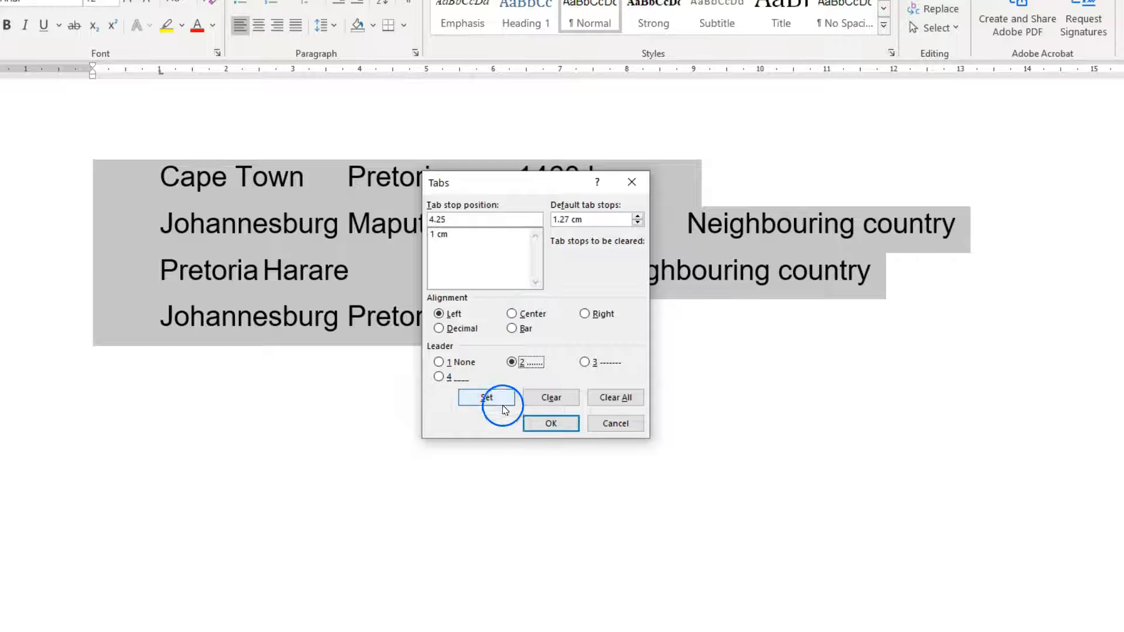
# - Add a center-aligned tab stop at 7 cm with the dashed leader (3)
pyautogui.click(483, 194)
pyautogui.moveTo(485, 192); pyautogui.dragTo(485, 289)
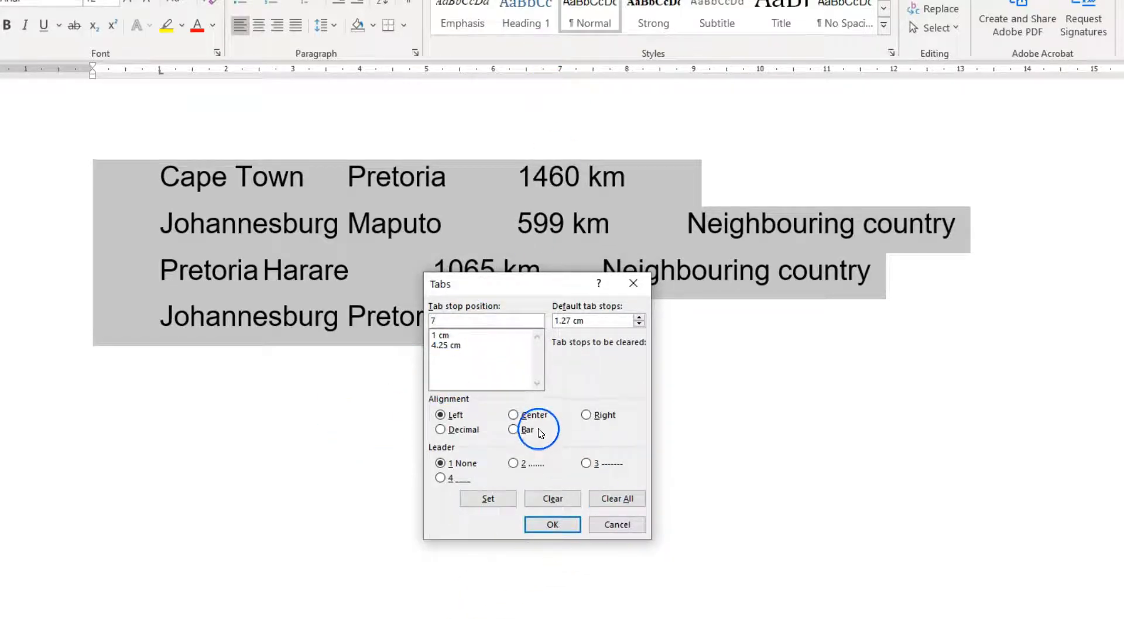
pyautogui.click(515, 416)
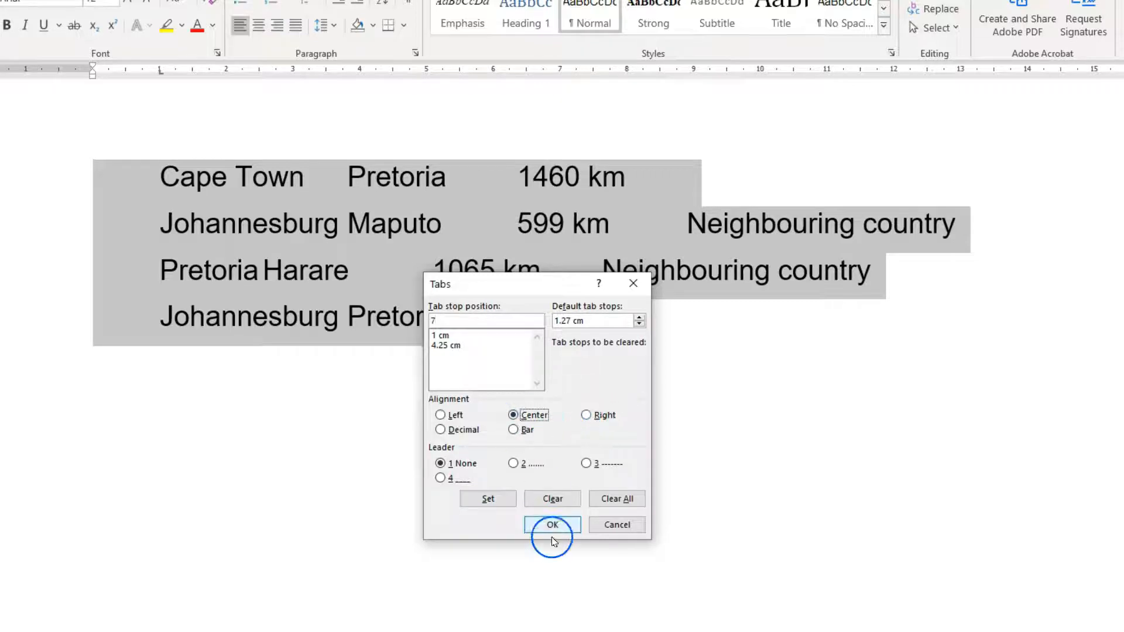
pyautogui.click(588, 465)
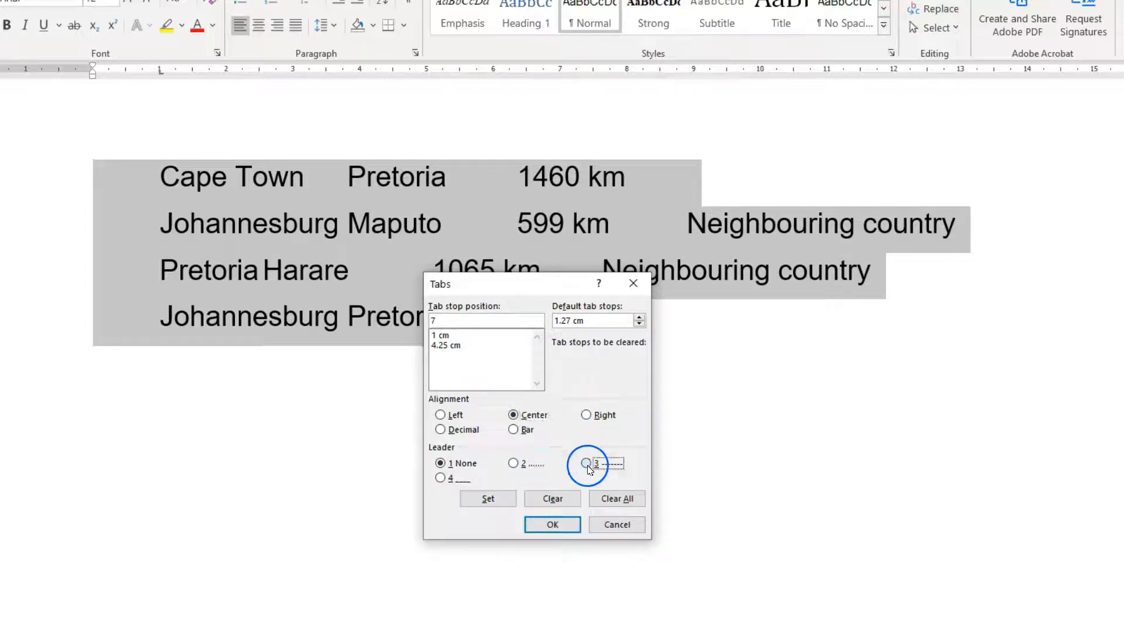
pyautogui.click(489, 500)
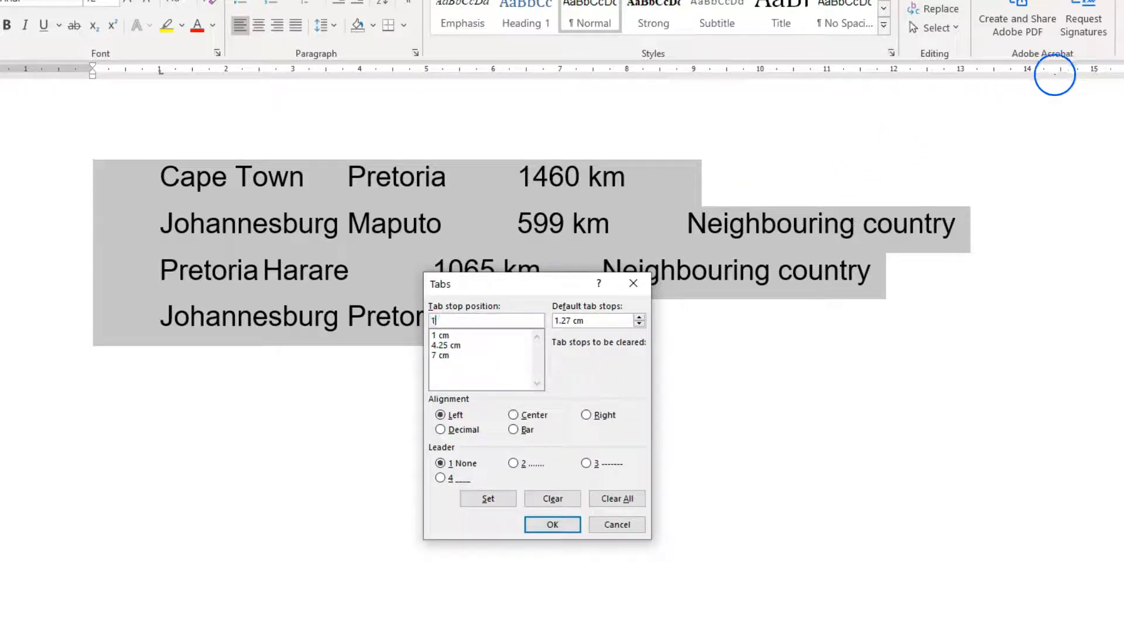
# - Add a right-aligned tab stop at 15 cm with the underline leader (4) and apply the tab settings
pyautogui.click(584, 415)
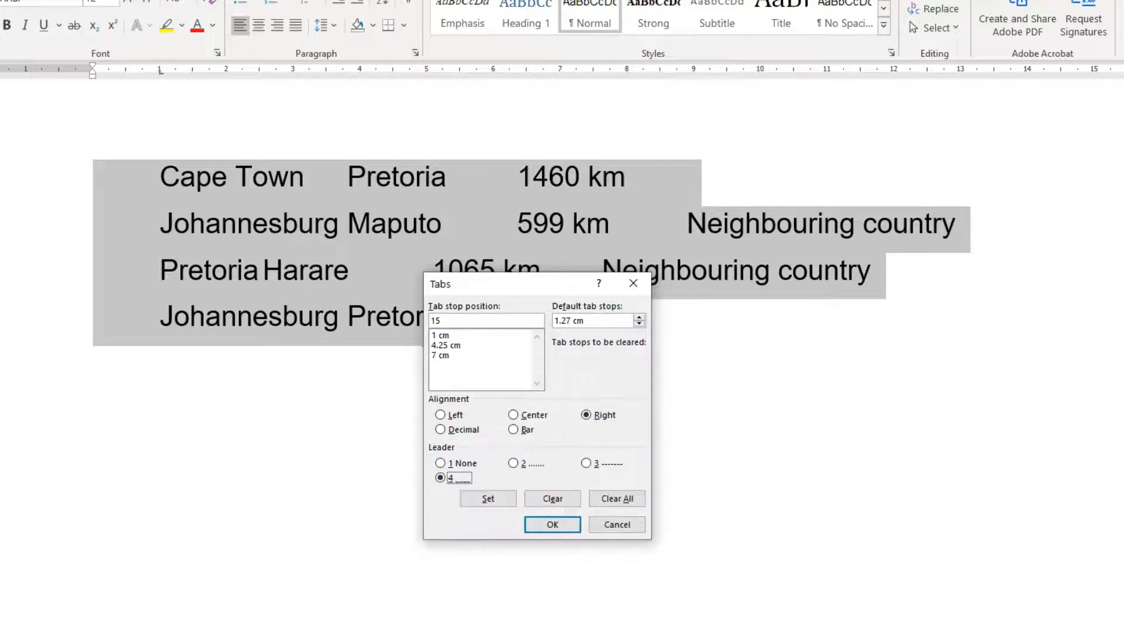
pyautogui.click(490, 498)
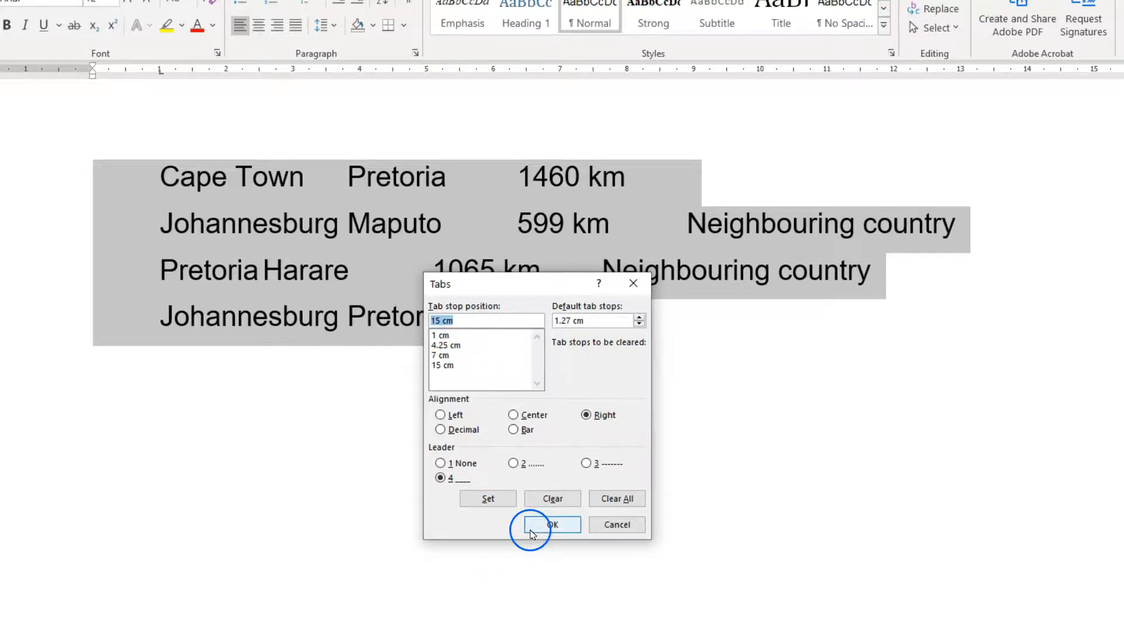
pyautogui.click(533, 527)
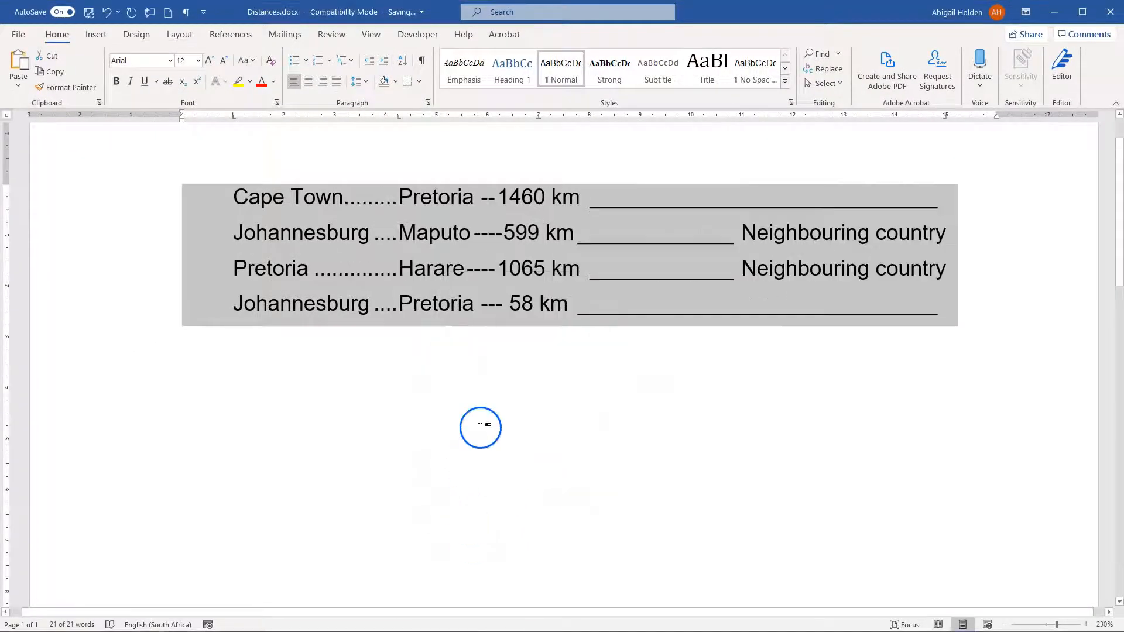
# - Examine the leader-filled tabs in the Cape Town line with the formatting marks shown and hidden
pyautogui.click(578, 218)
pyautogui.click(422, 61)
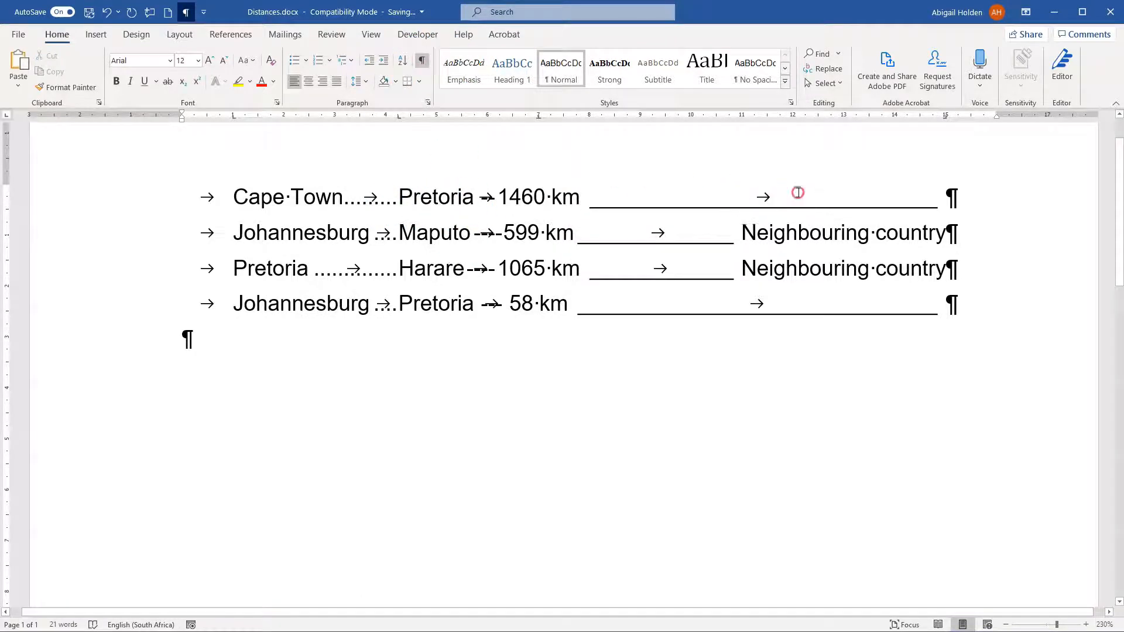
pyautogui.doubleClick(687, 209)
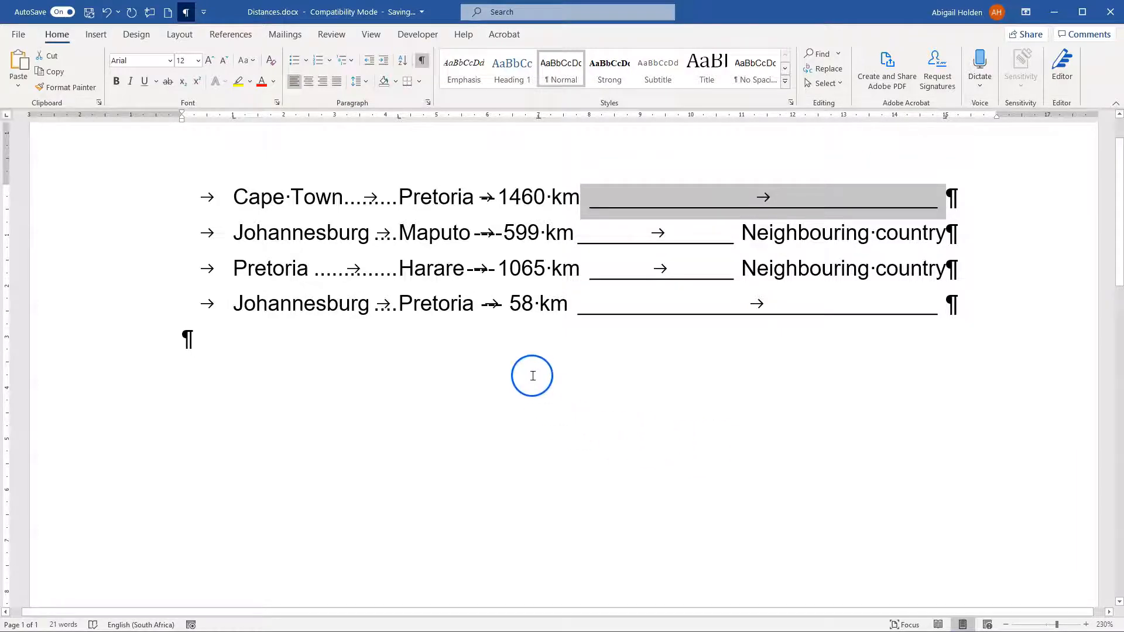
pyautogui.click(422, 61)
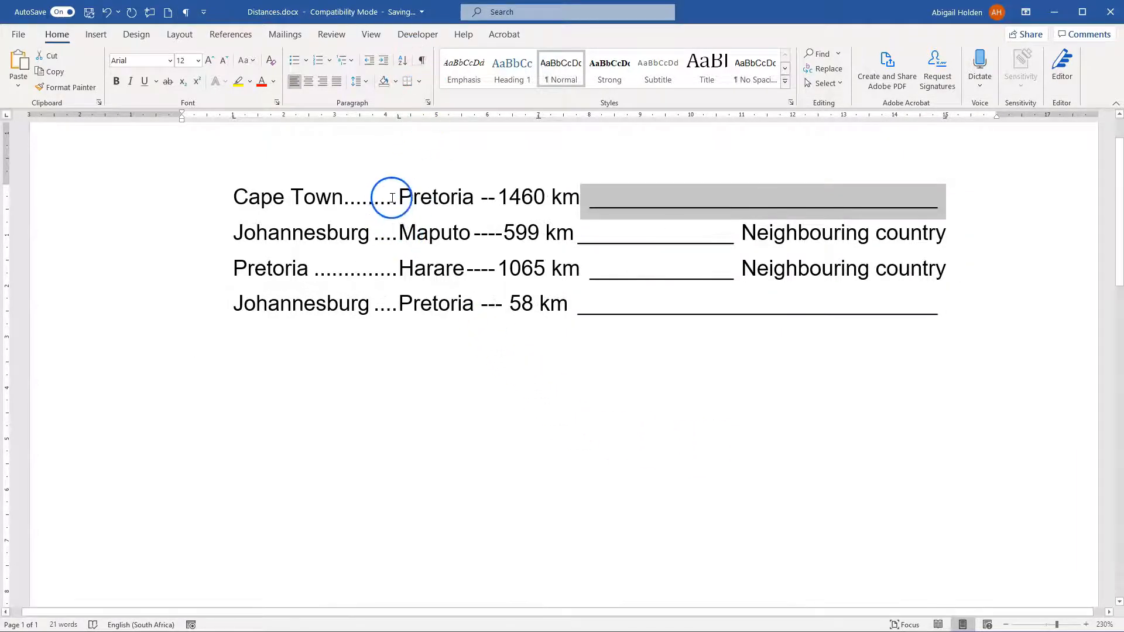
pyautogui.moveTo(399, 199); pyautogui.dragTo(332, 199)
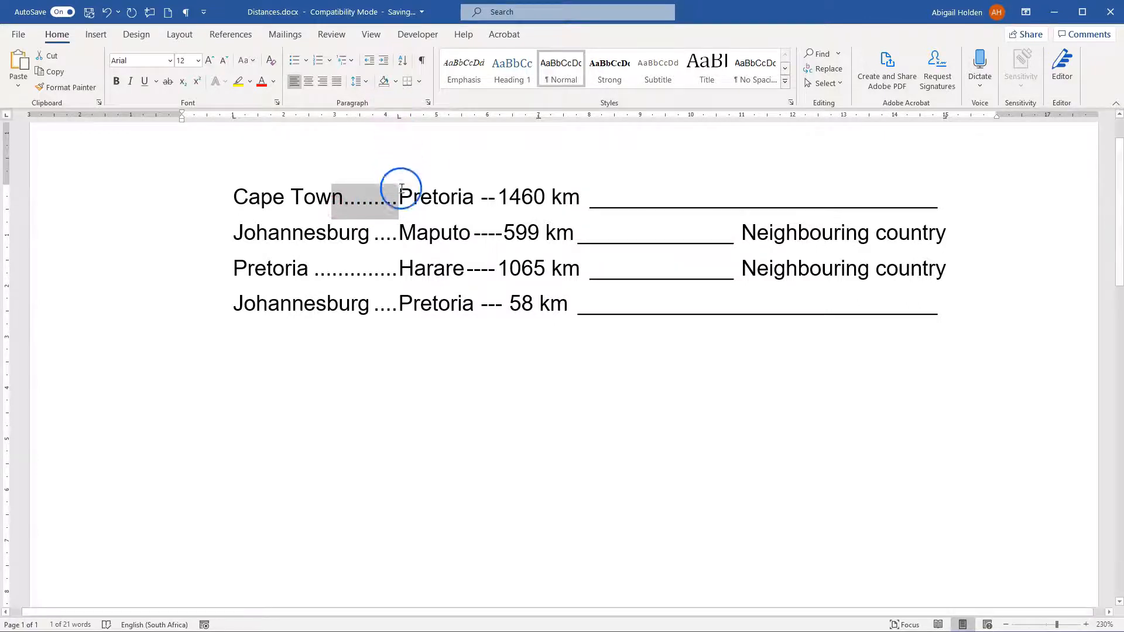
pyautogui.click(477, 378)
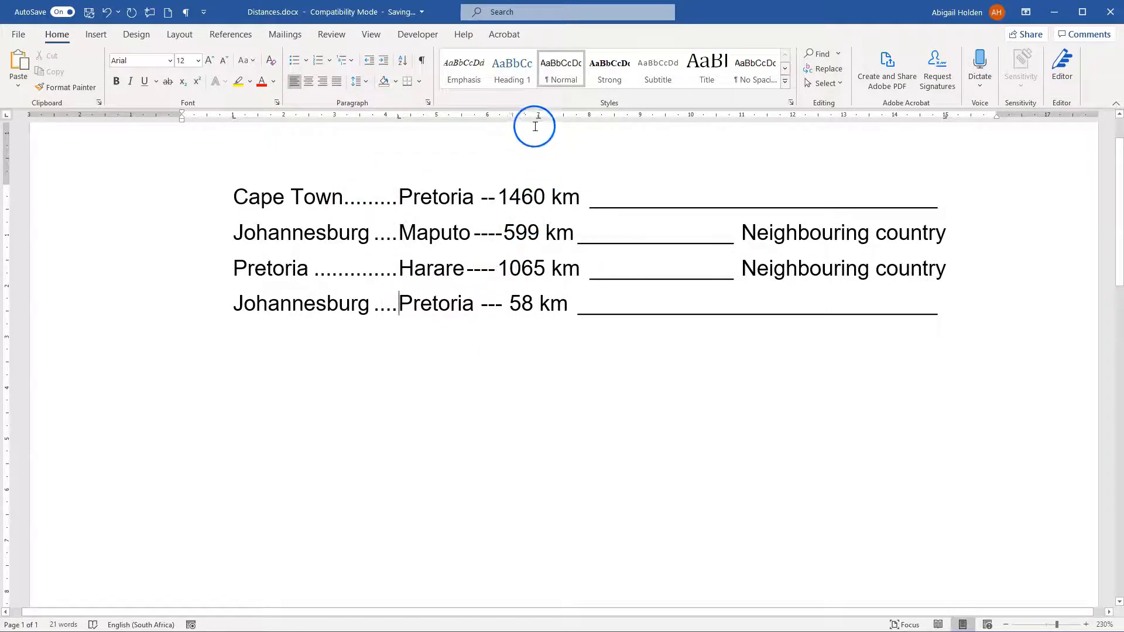
# - Move the centered tab stop to 8 cm for all four distance lines and check the leader lengths
pyautogui.click(236, 198)
pyautogui.keyDown('shift'); pyautogui.click(958, 315); pyautogui.keyUp('shift')
pyautogui.moveTo(538, 115); pyautogui.dragTo(592, 116)
pyautogui.click(537, 279)
pyautogui.moveTo(469, 279); pyautogui.dragTo(523, 274)
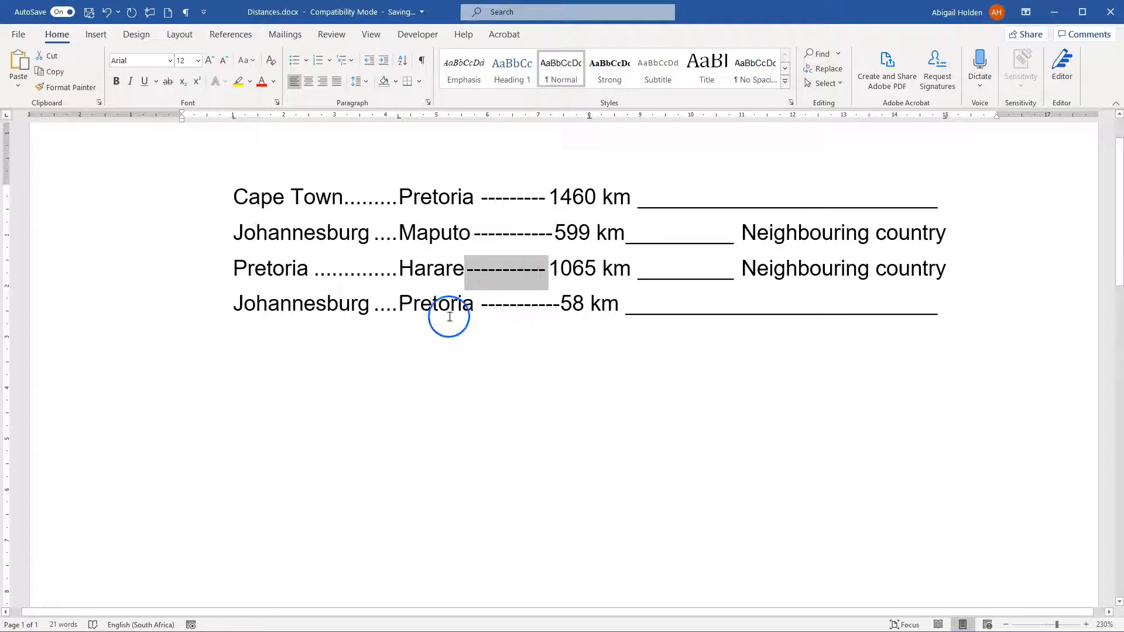
pyautogui.click(553, 269)
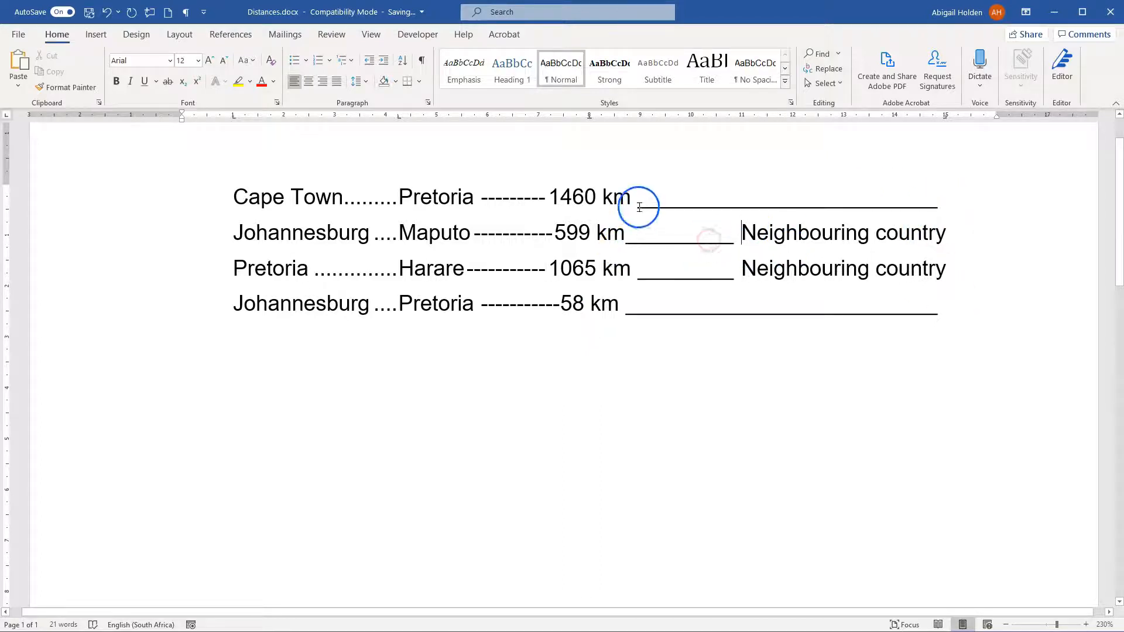
pyautogui.doubleClick(828, 199)
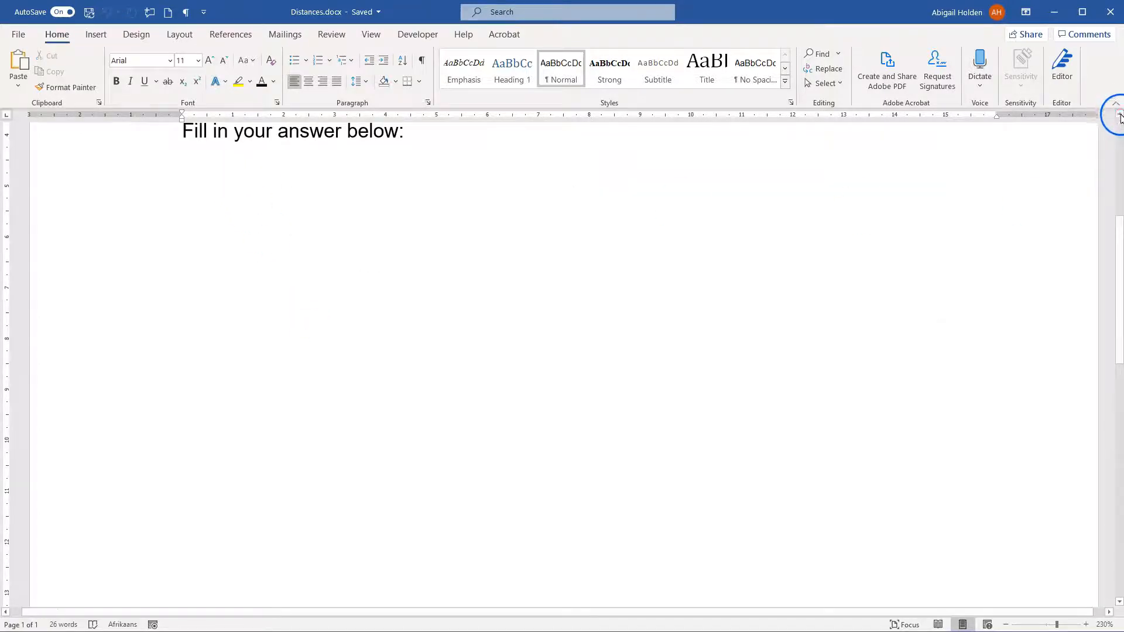
pyautogui.click(1120, 117)
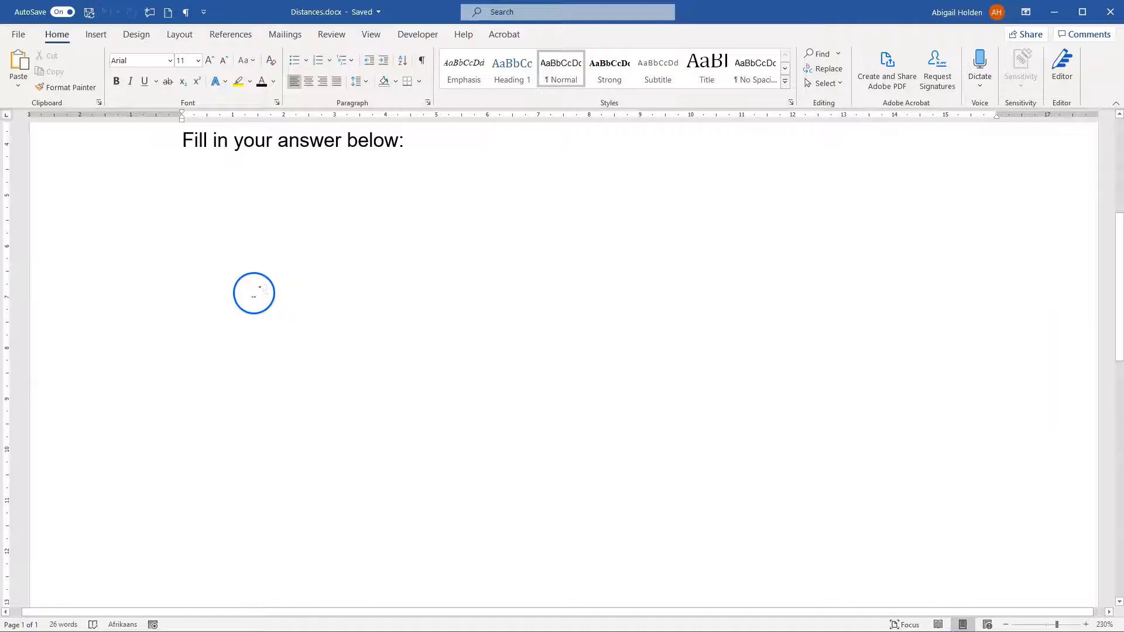
# - Set a tab stop at 16 cm with the underline leader (4) on the empty line below "Fill in your answer below:"
pyautogui.click(430, 102)
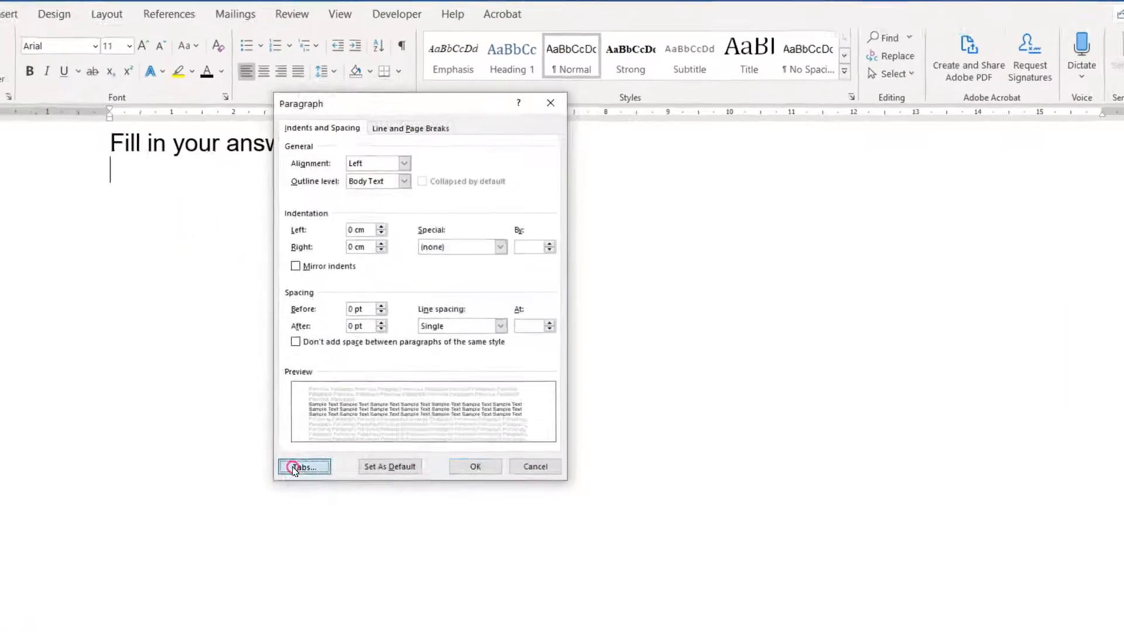
pyautogui.click(351, 406)
pyautogui.moveTo(493, 326); pyautogui.dragTo(464, 157)
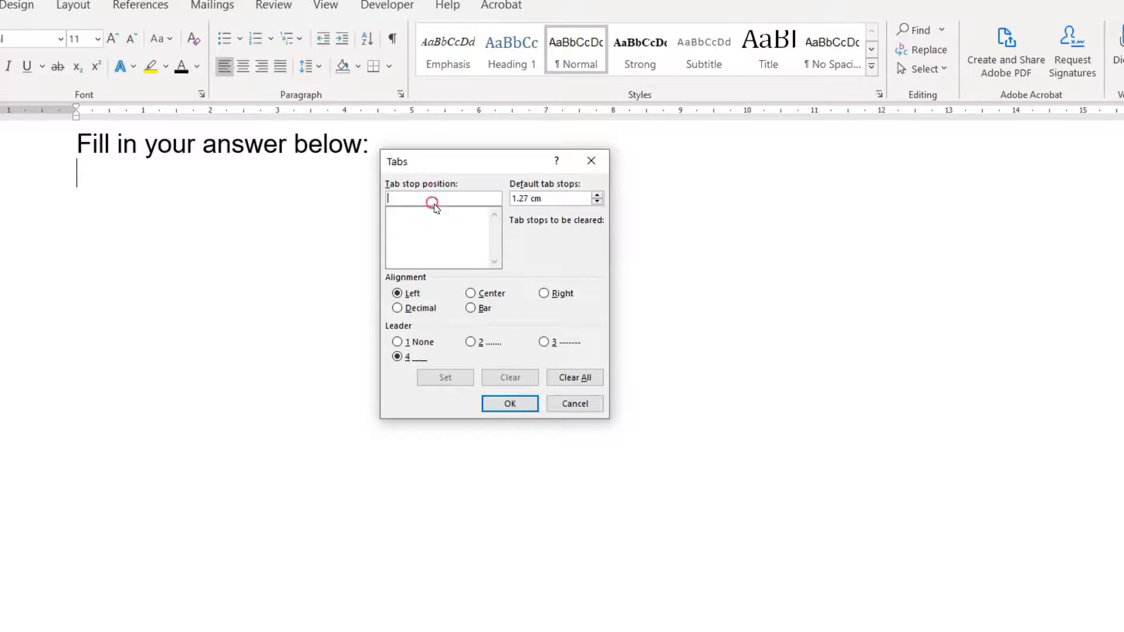
pyautogui.click(430, 378)
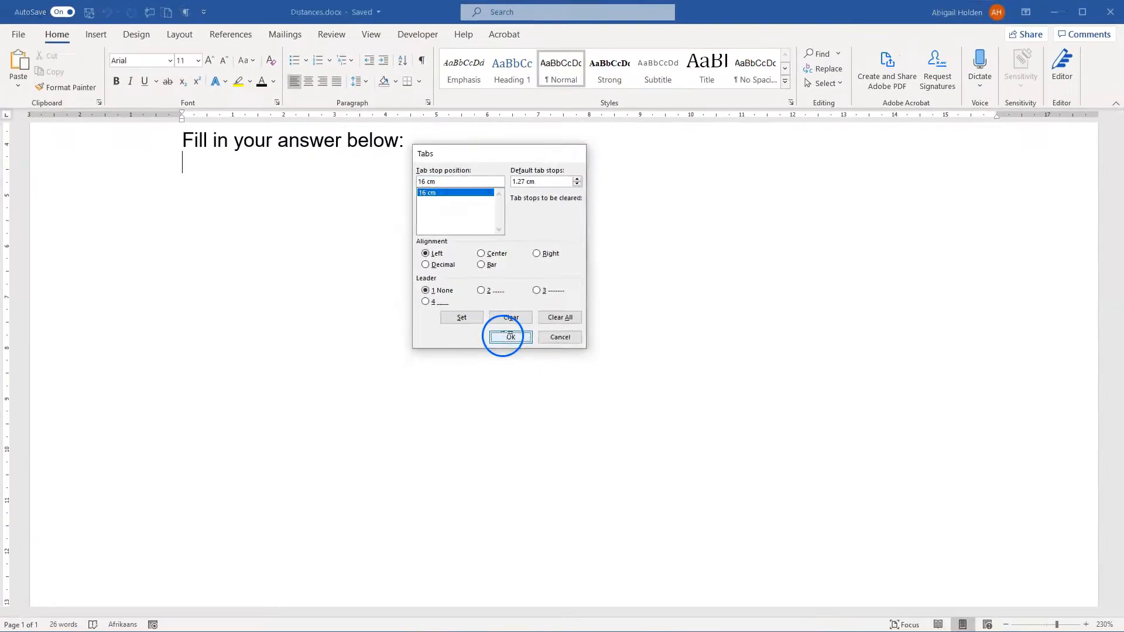
pyautogui.click(511, 404)
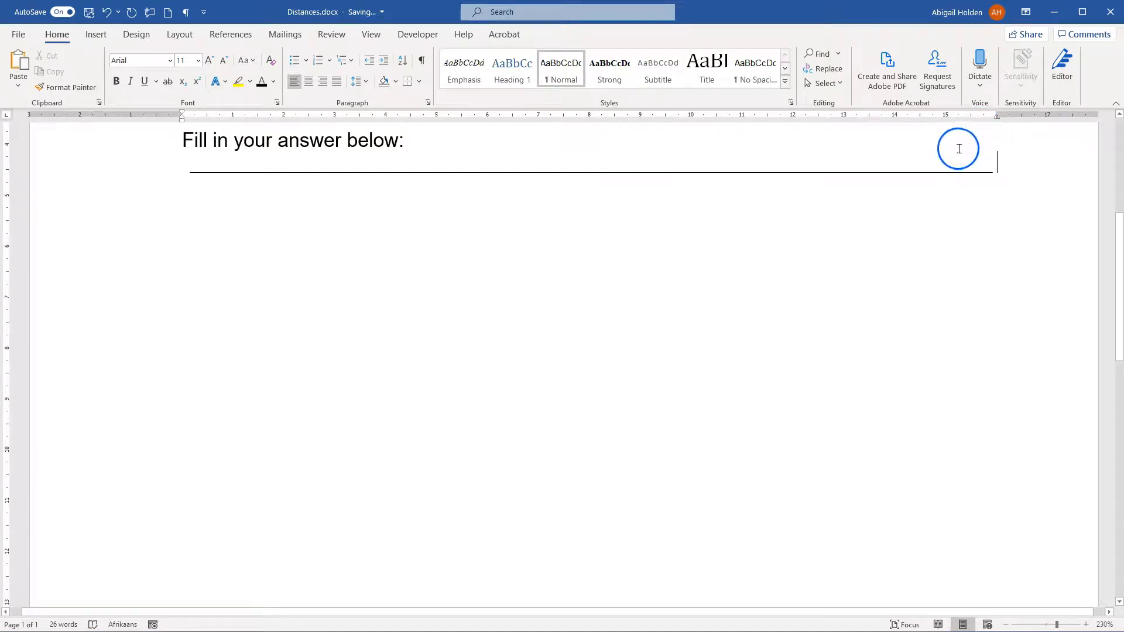
# - Add three more full-width underlined answer lines below the first one, using the leader tab stop on each
pyautogui.press('Return')
pyautogui.press('Tab')
pyautogui.press('Tab')
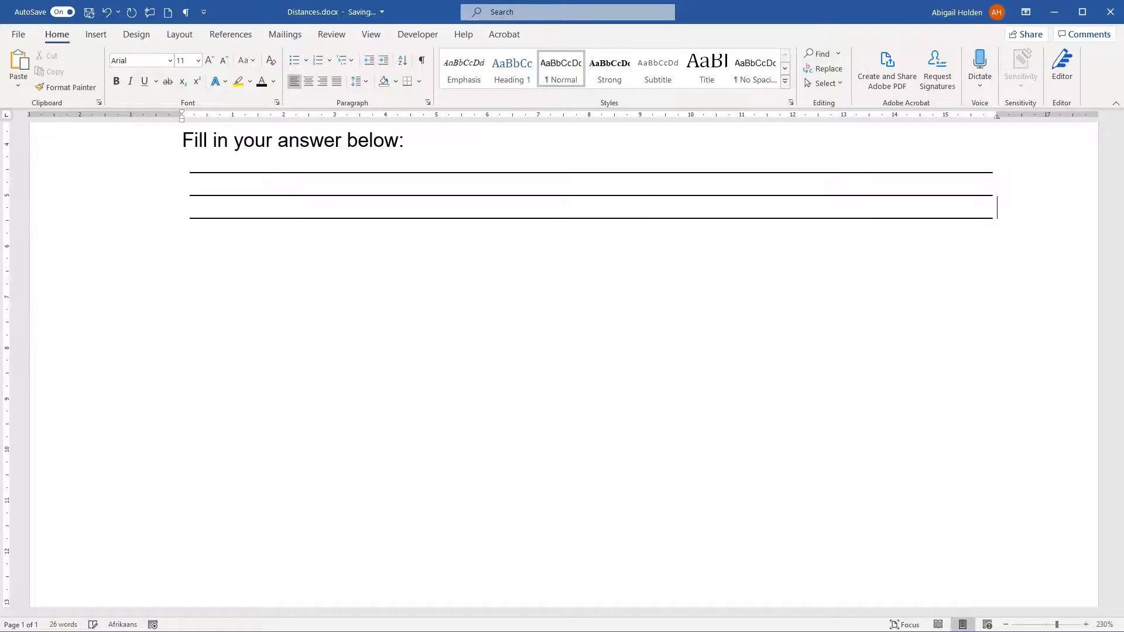
pyautogui.press('Tab')
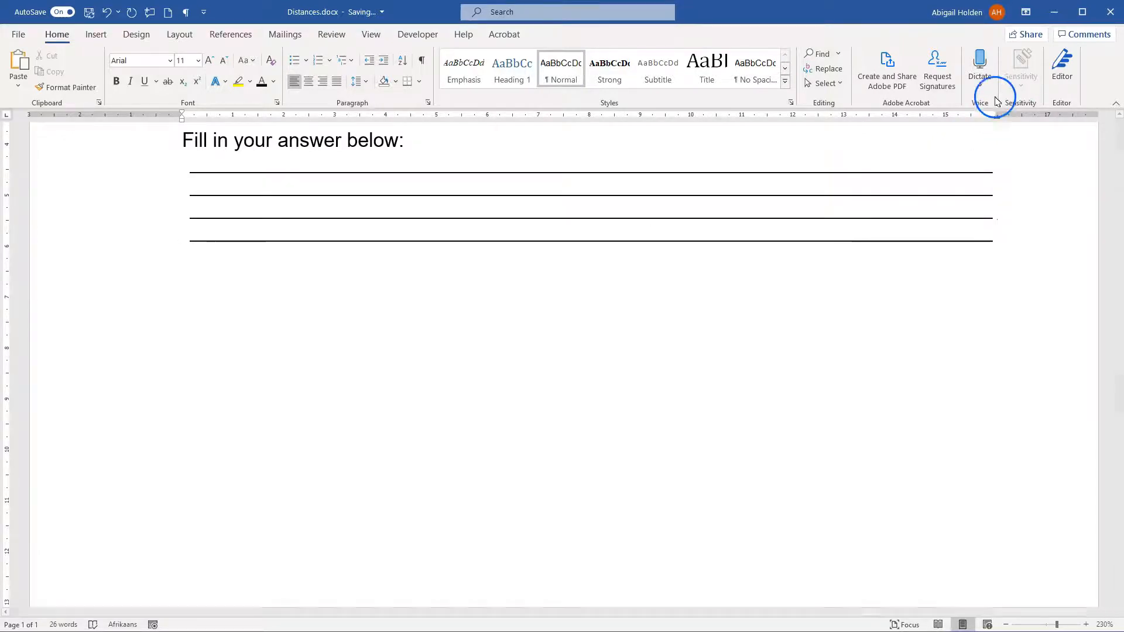
# - Set the paragraph spacing before and after the four answer lines to 12 pt
pyautogui.moveTo(1016, 234); pyautogui.dragTo(180, 171)
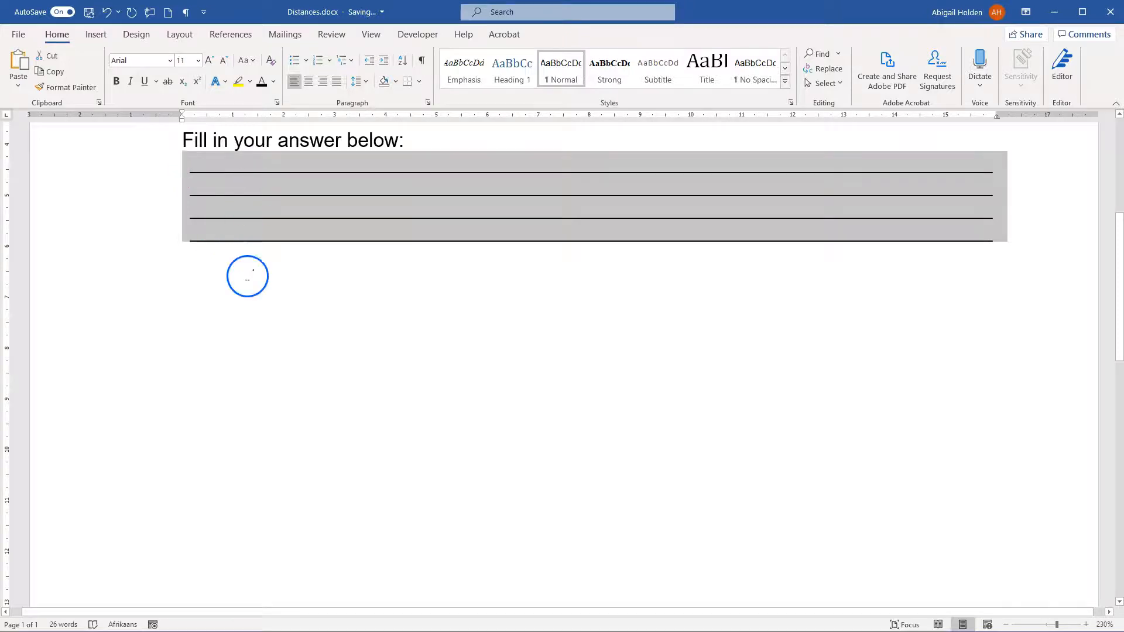
pyautogui.click(359, 81)
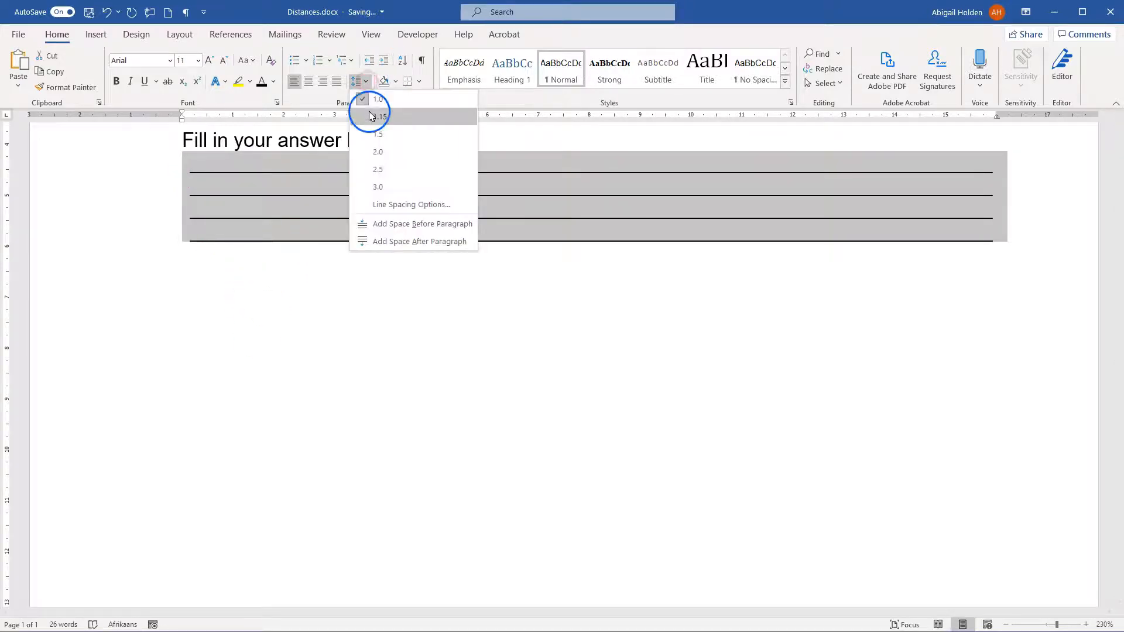
pyautogui.click(259, 38)
pyautogui.click(332, 35)
pyautogui.click(179, 34)
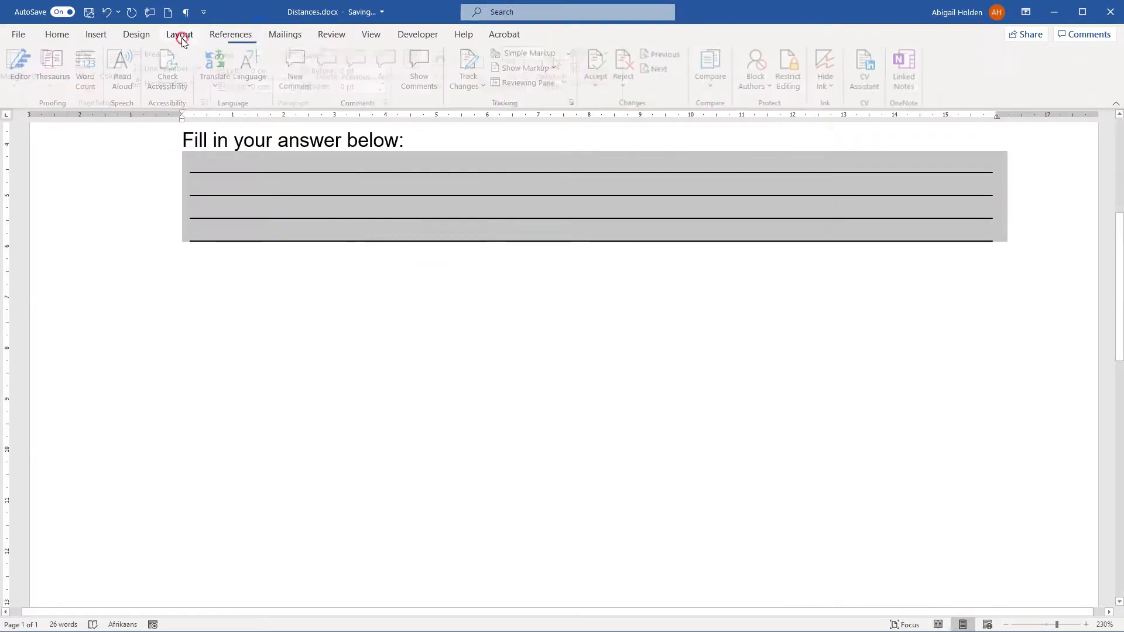
pyautogui.click(386, 84)
pyautogui.click(386, 83)
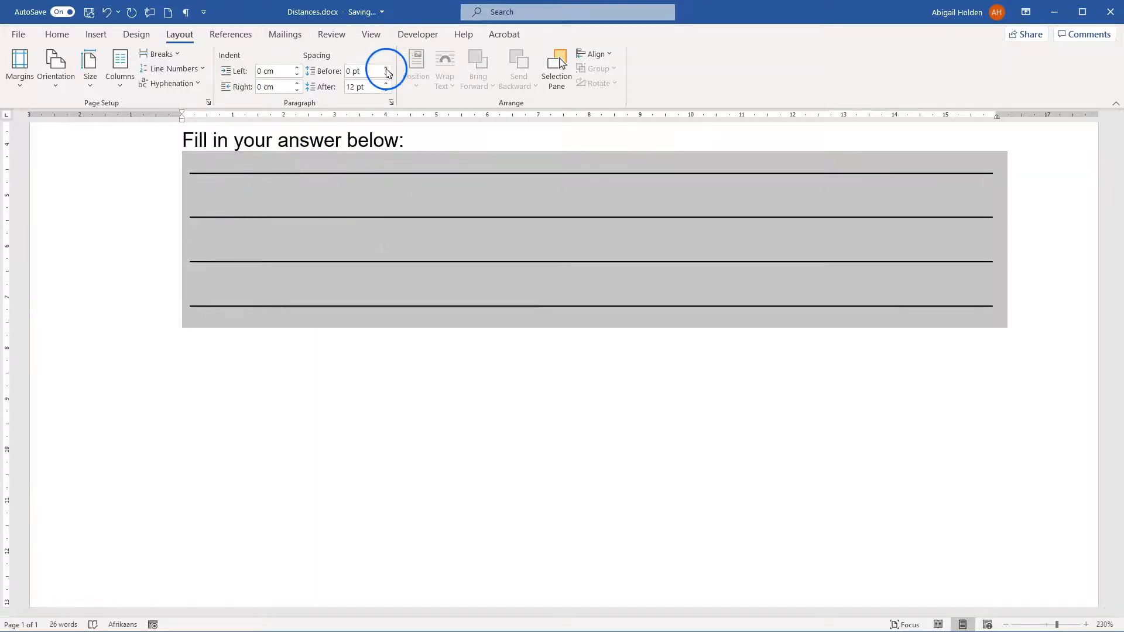
pyautogui.click(386, 69)
pyautogui.click(385, 69)
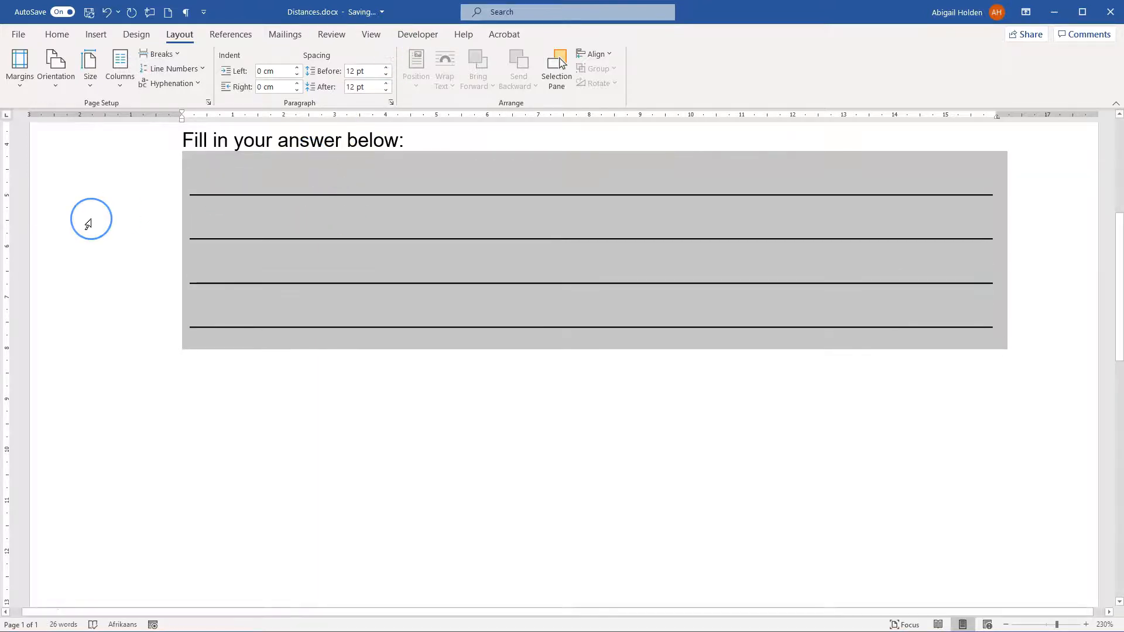
# - Add Surname, Name and Email Address label lines with tab stops at 3 cm (left, no leader) and 15.75 cm (right, underline leader 4)
pyautogui.click(288, 228)
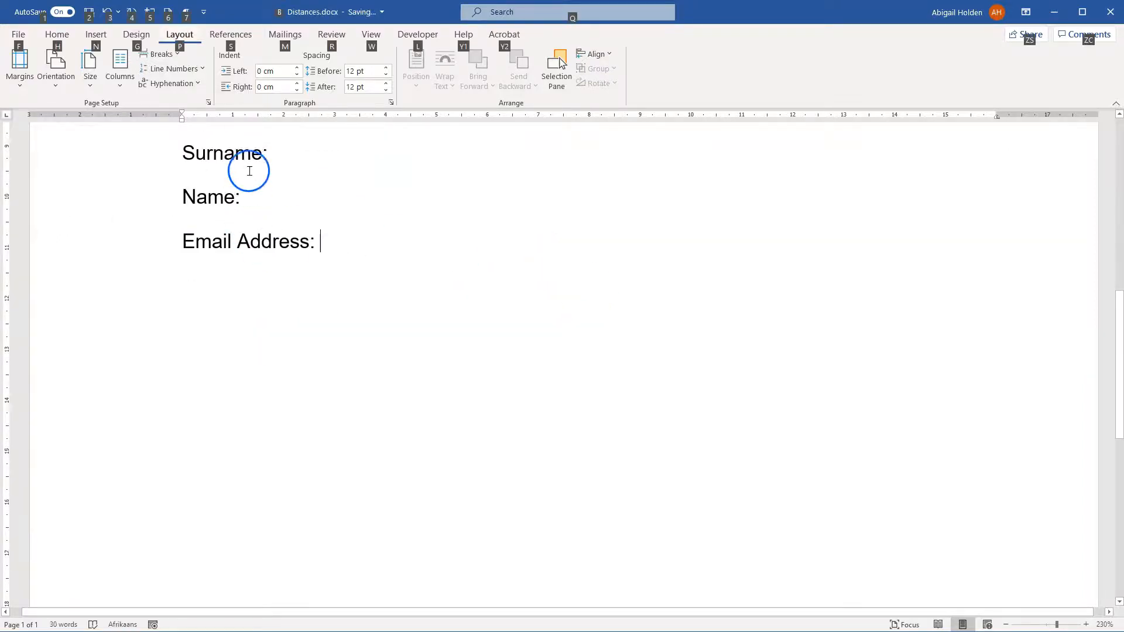
pyautogui.click(252, 153)
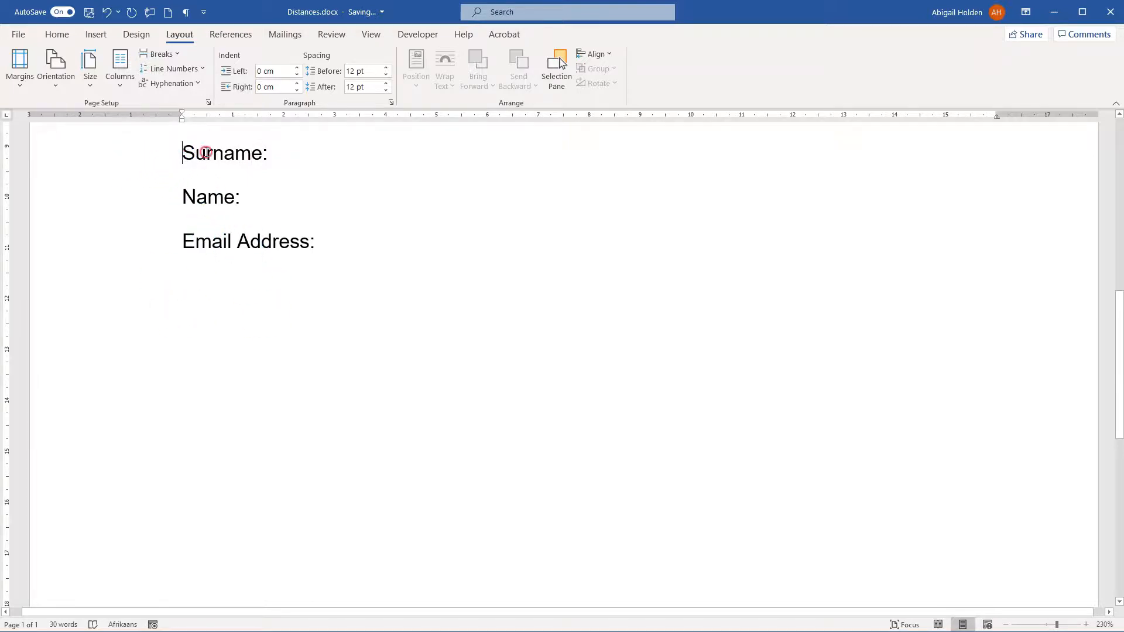
pyautogui.moveTo(206, 153); pyautogui.dragTo(410, 234)
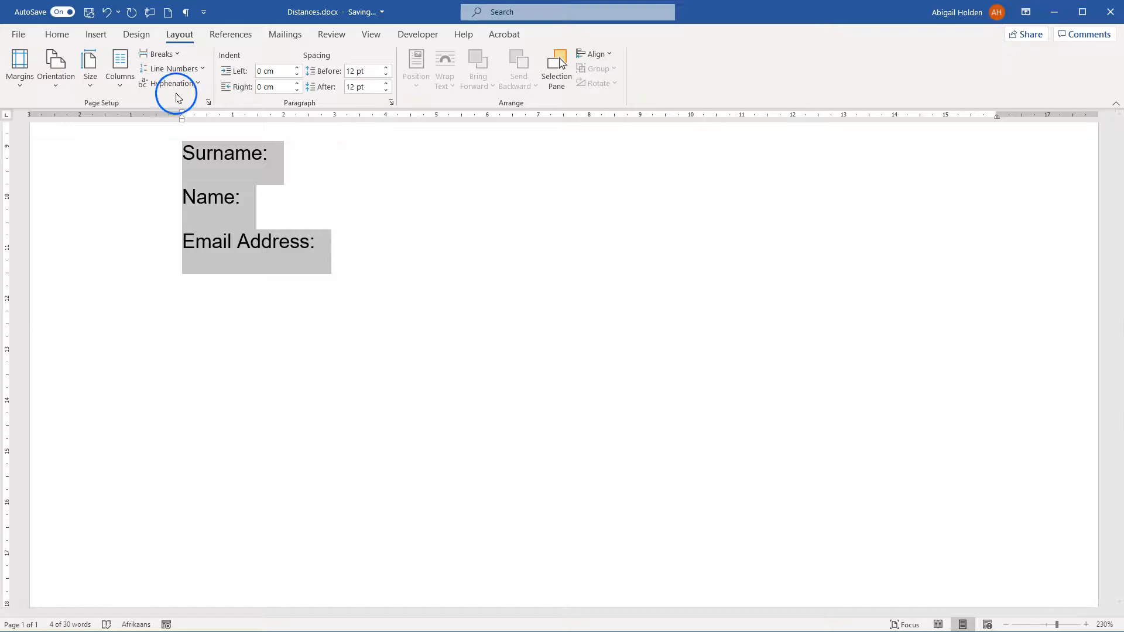
pyautogui.click(391, 102)
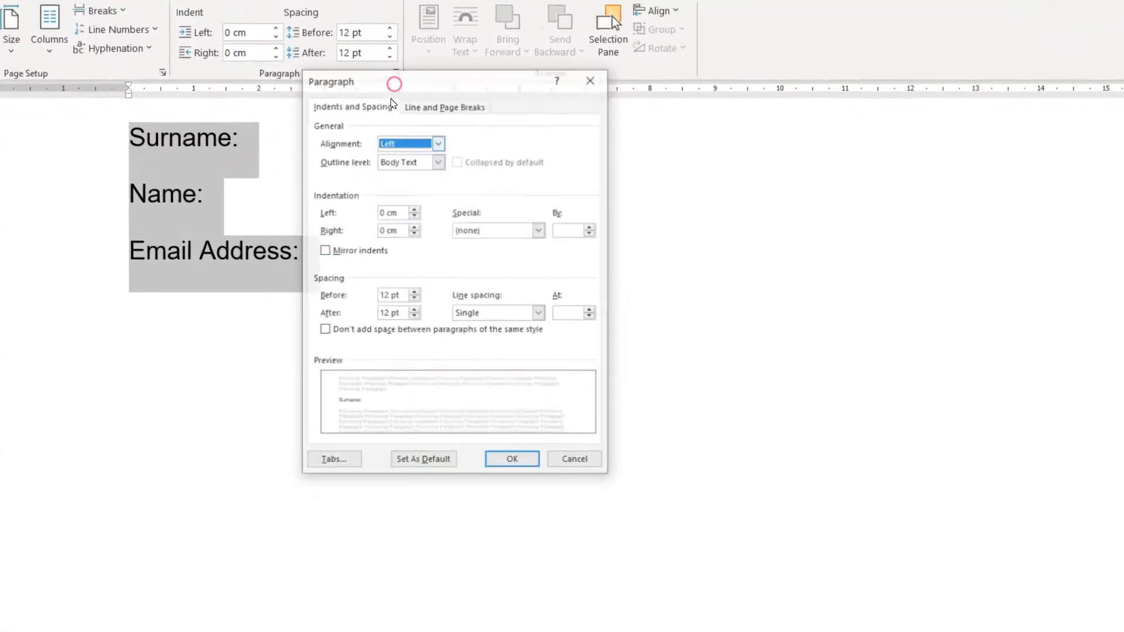
pyautogui.click(346, 404)
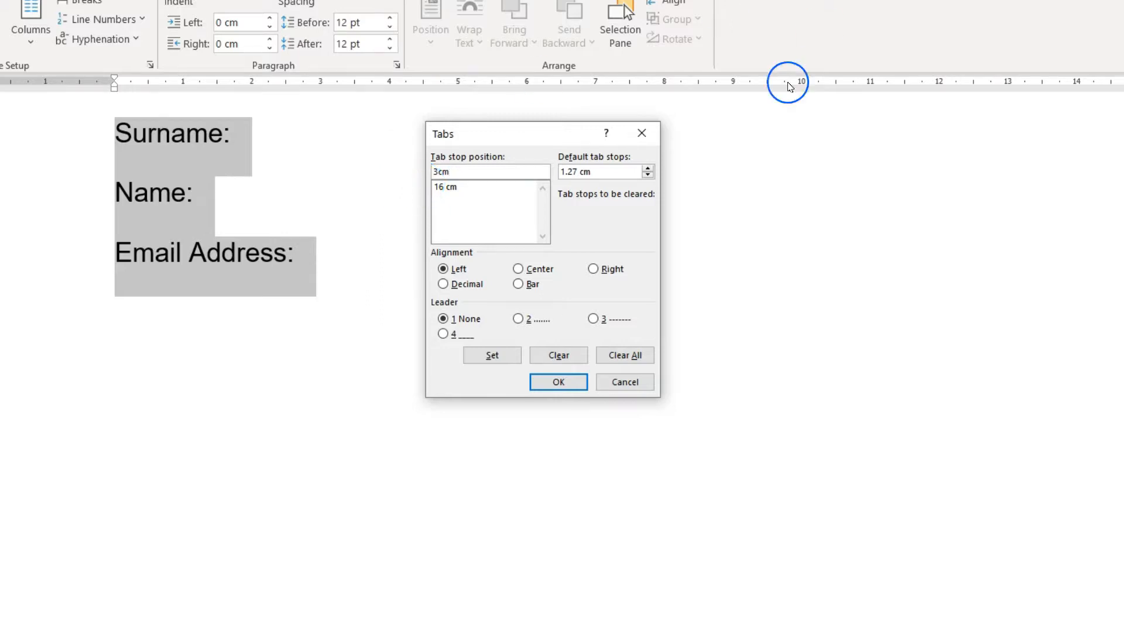
pyautogui.click(502, 360)
pyautogui.click(558, 380)
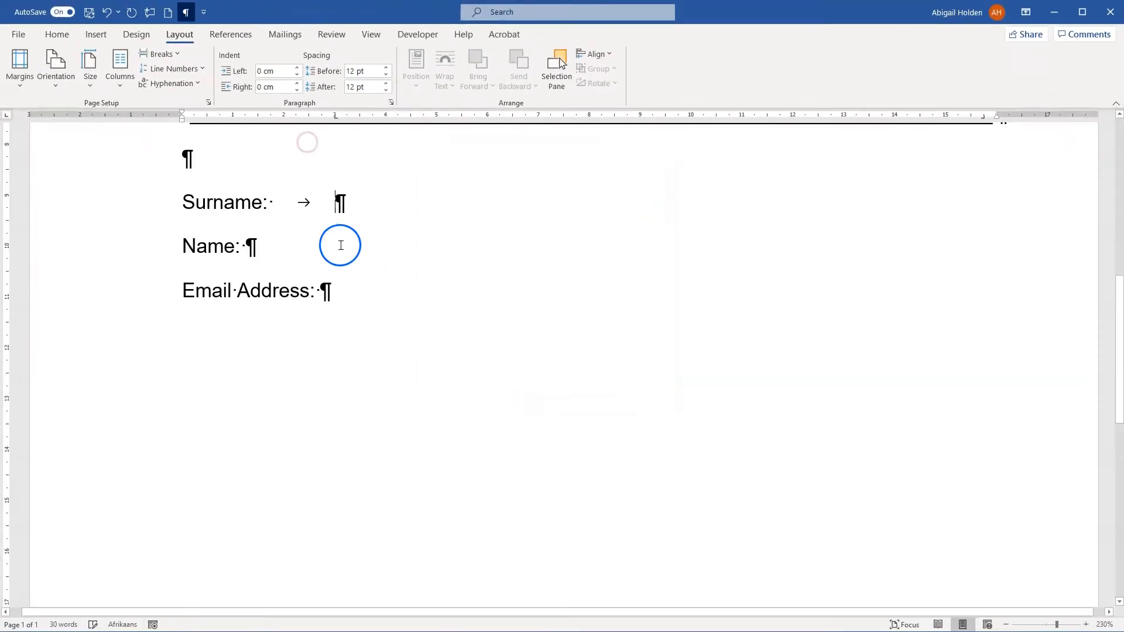
# - Insert tabs after the Surname, Name and Email Address labels to draw aligned underlined fill-in fields
pyautogui.press('Tab')
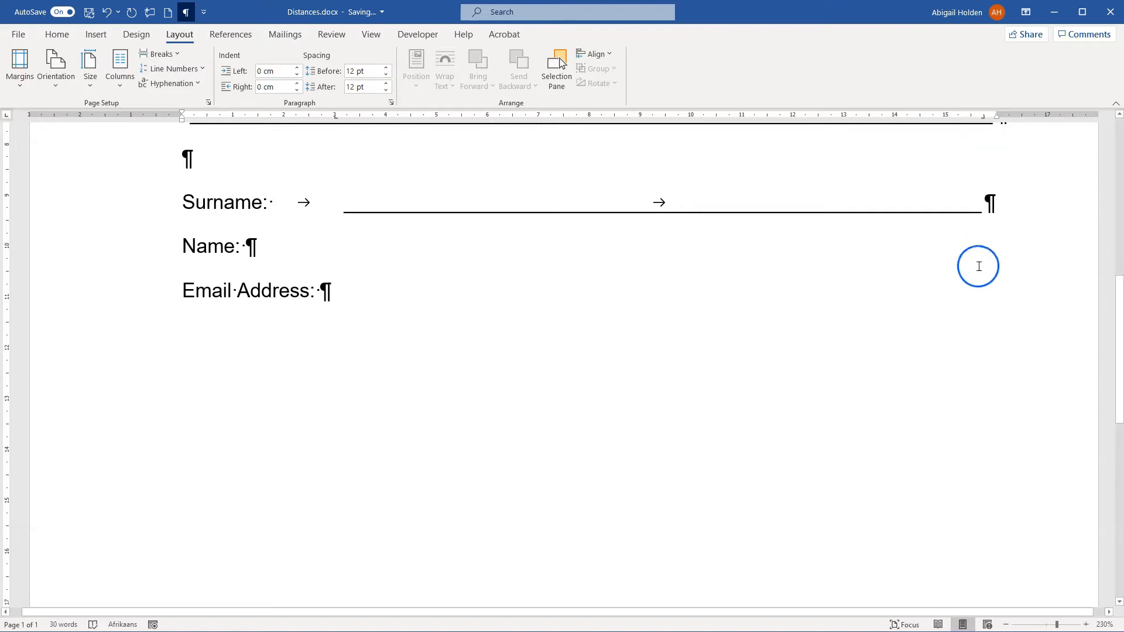
pyautogui.press('Tab')
pyautogui.click(319, 292)
pyautogui.press('Tab')
pyautogui.press('Tab')
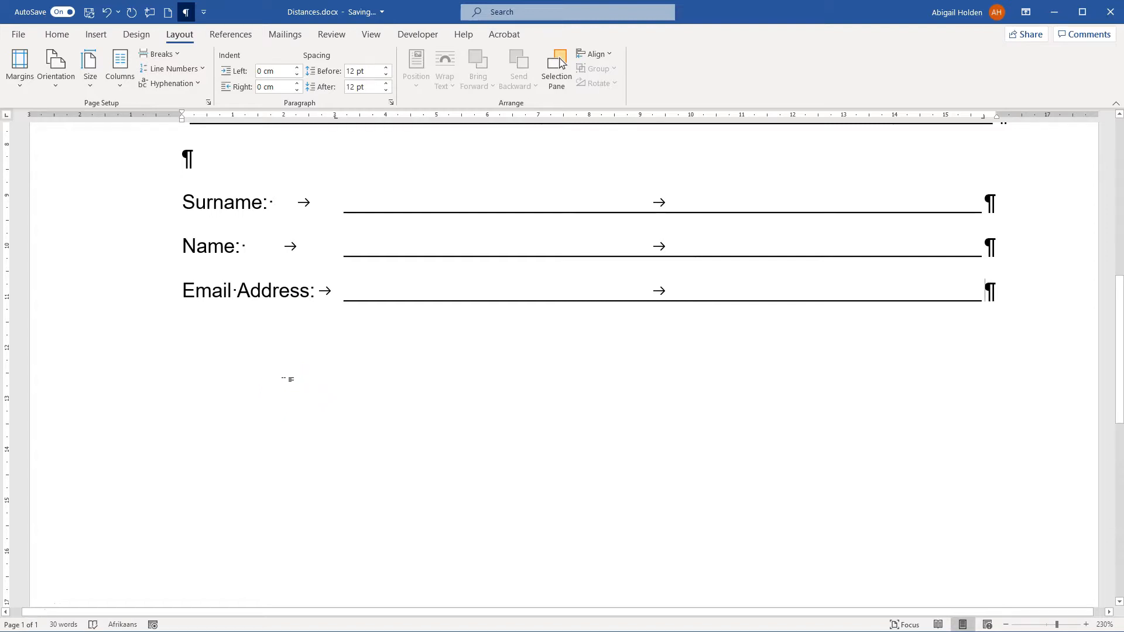
# - Review the tab stop positions, alignments and leaders of the three label lines in the tab settings and on the ruler
pyautogui.moveTo(1013, 285); pyautogui.dragTo(118, 210)
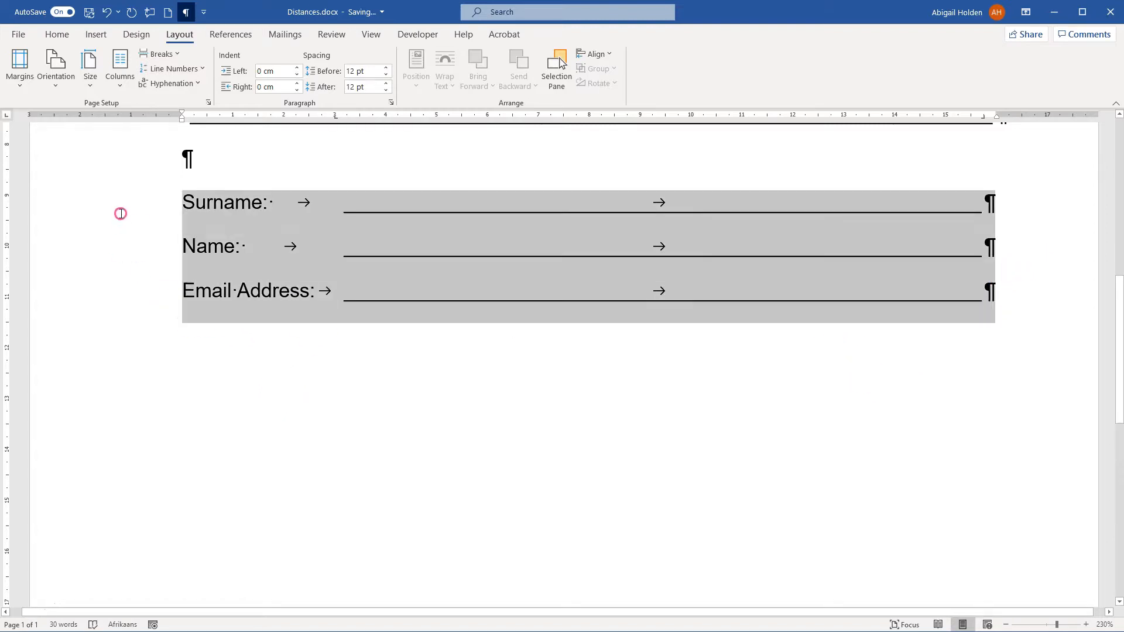
pyautogui.click(390, 103)
pyautogui.click(346, 403)
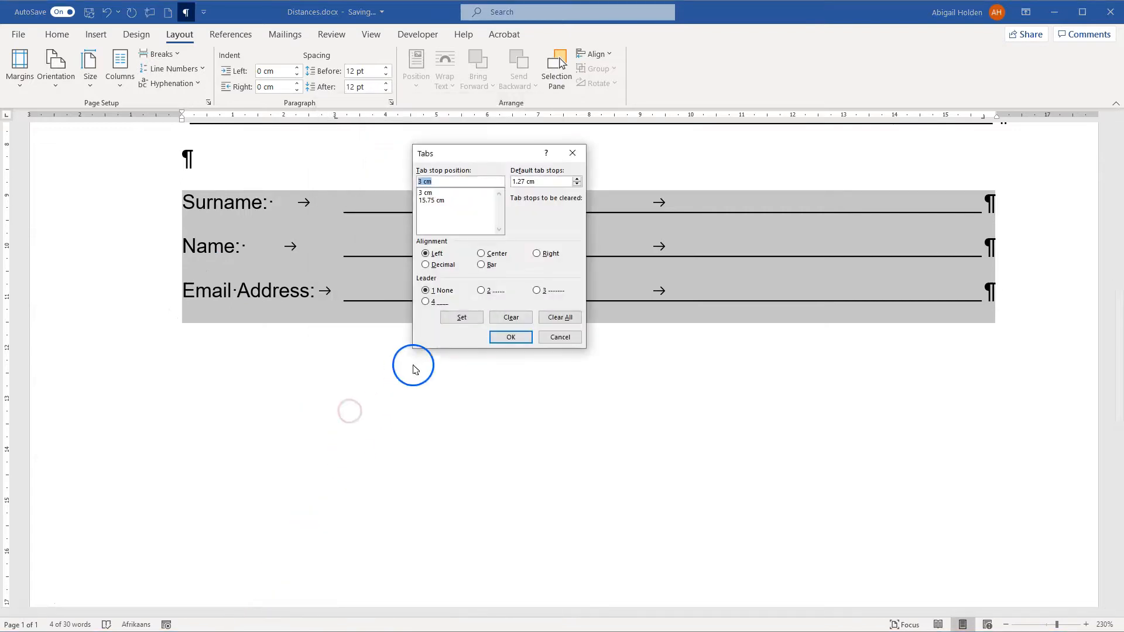
pyautogui.click(439, 201)
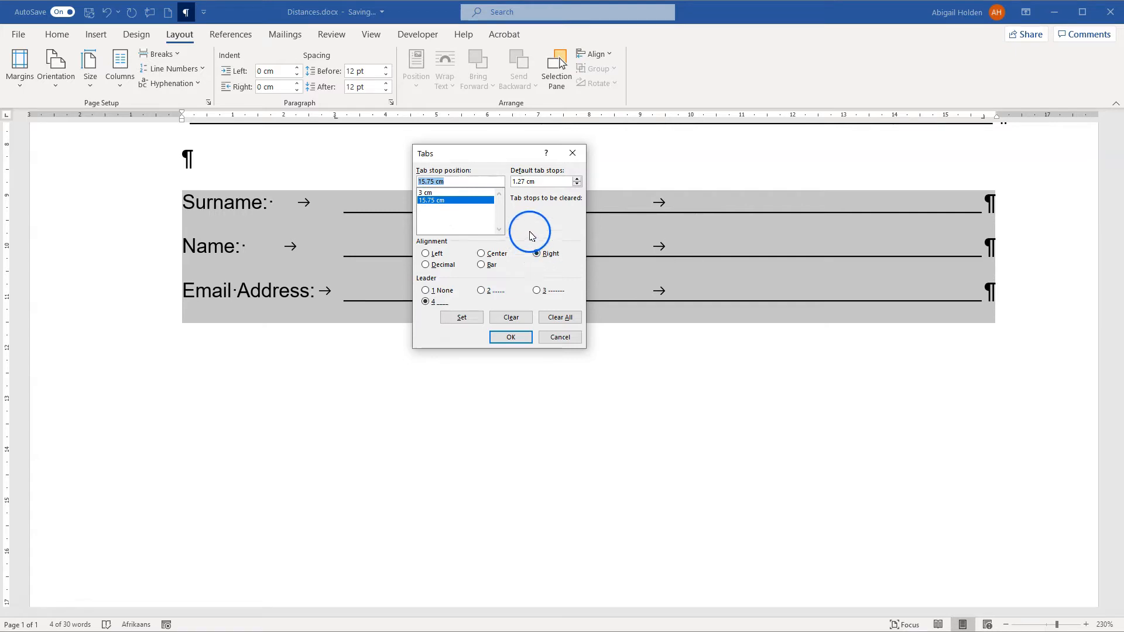
pyautogui.click(512, 339)
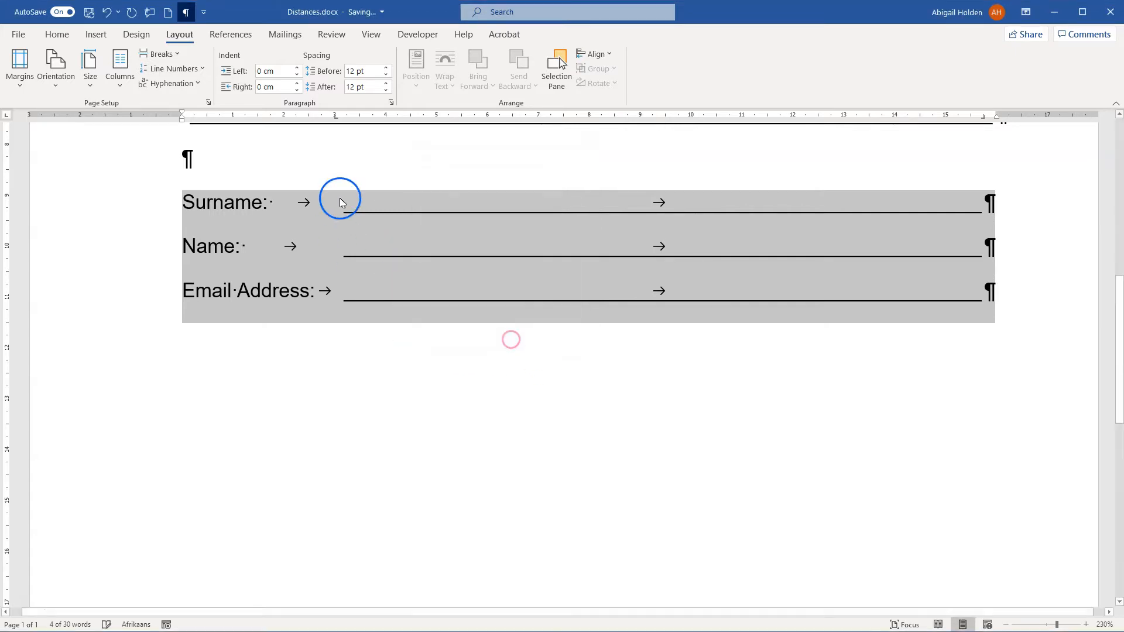
pyautogui.moveTo(338, 124)
pyautogui.mouseDown()
pyautogui.moveTo(369, 126)
pyautogui.moveTo(337, 118)
pyautogui.mouseUp()
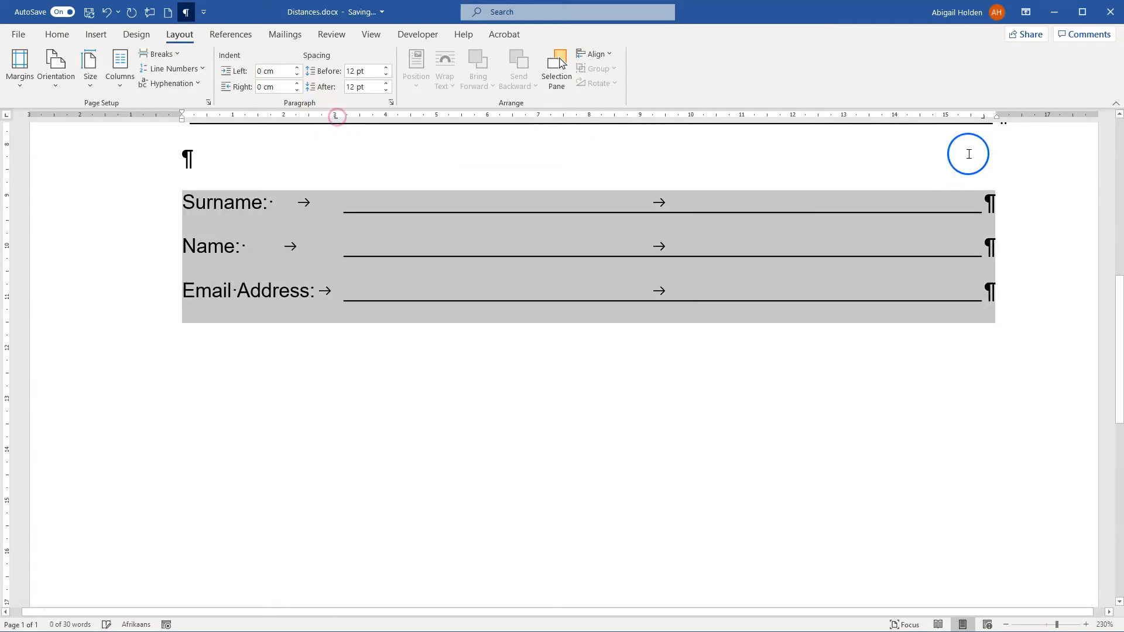
pyautogui.moveTo(982, 116)
pyautogui.mouseDown()
pyautogui.moveTo(773, 115)
pyautogui.moveTo(986, 117)
pyautogui.mouseUp()
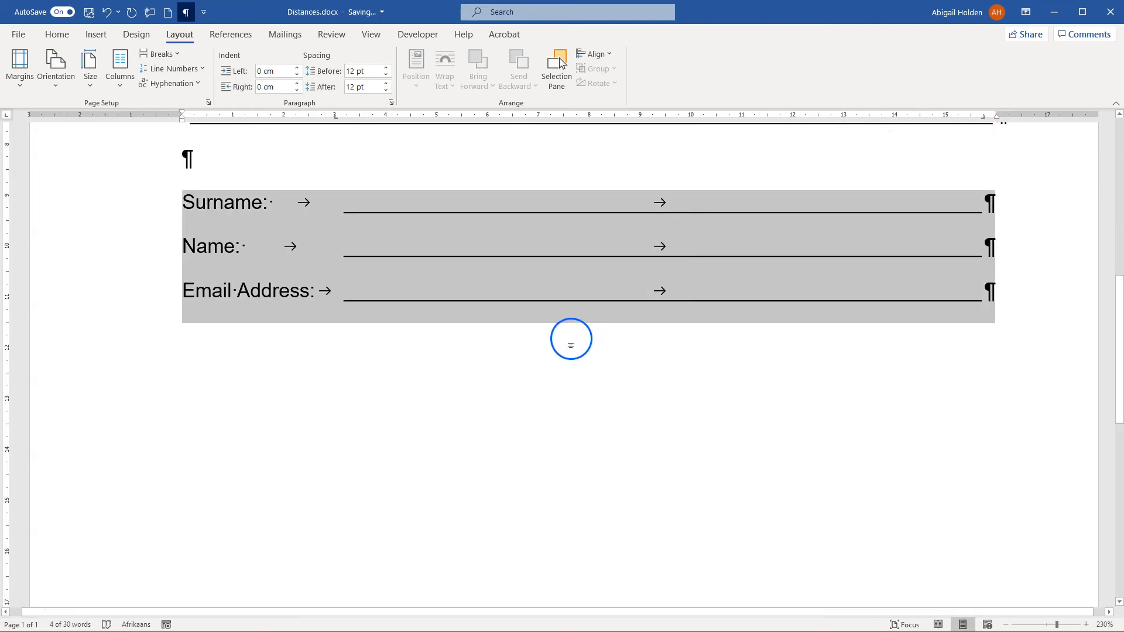